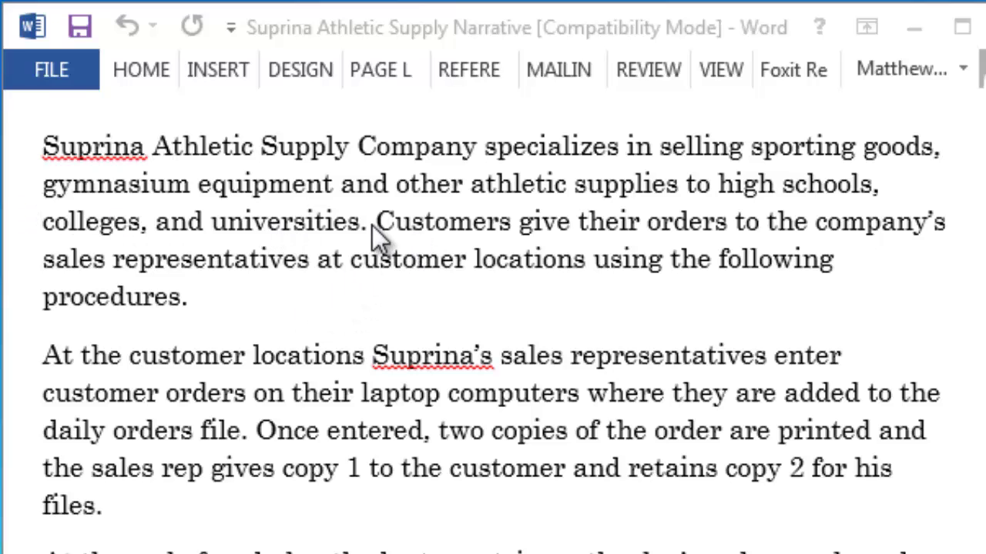
# In the narrative, bold 'Customers' and underline its action phrase through 'sales representatives'.
pyautogui.click(387, 224)
pyautogui.moveTo(387, 224); pyautogui.dragTo(509, 229)
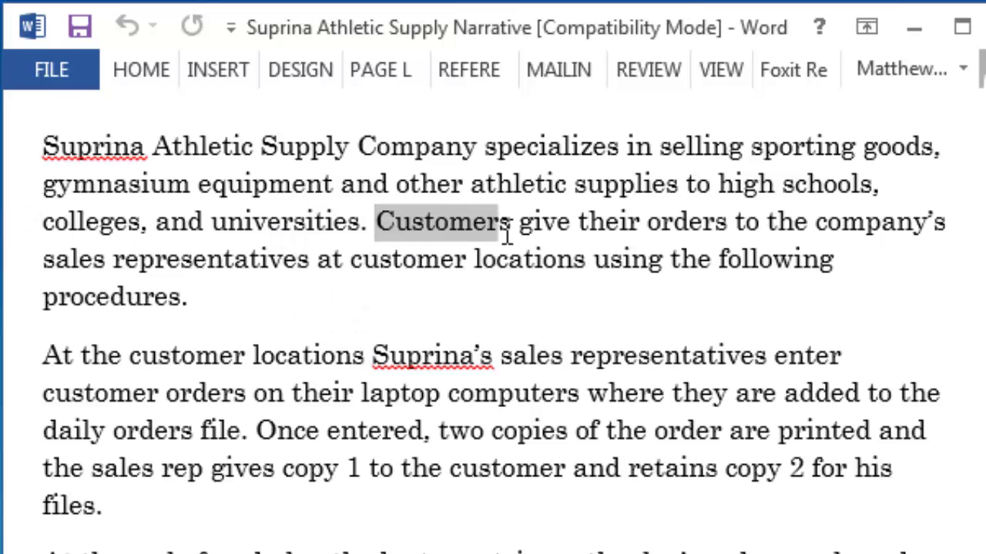
pyautogui.hotkey('ctrl', 'b')
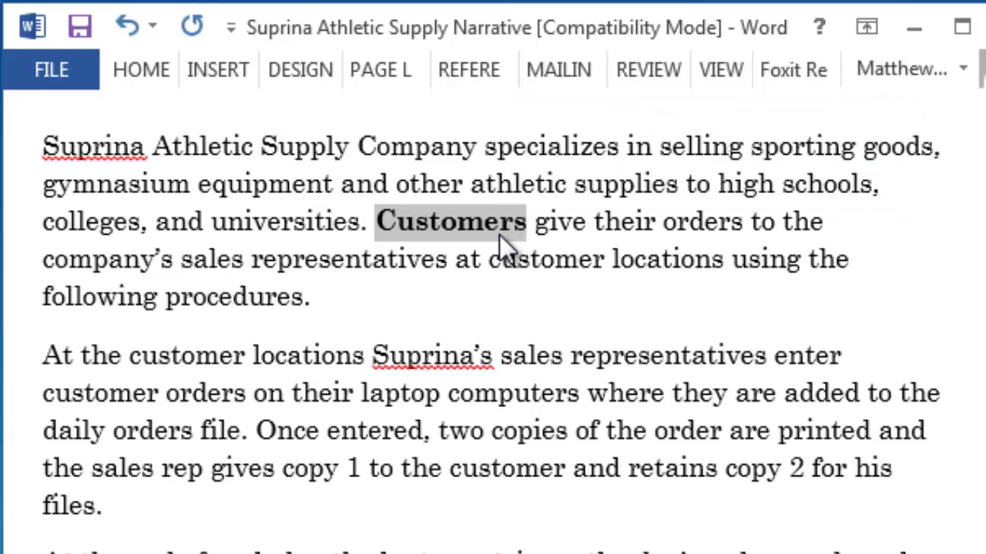
pyautogui.moveTo(535, 223); pyautogui.dragTo(743, 225)
pyautogui.moveTo(801, 241); pyautogui.dragTo(443, 265)
pyautogui.hotkey('ctrl', 'u')
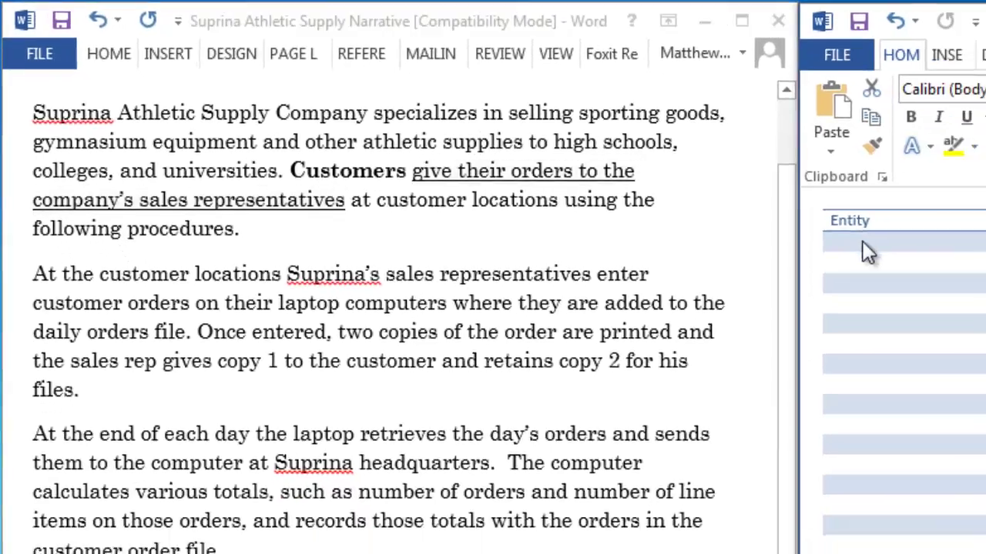
# Fill table row 1 with entity 'Customer' and activity 'Gives order to the sales rep.'.
pyautogui.click(867, 249)
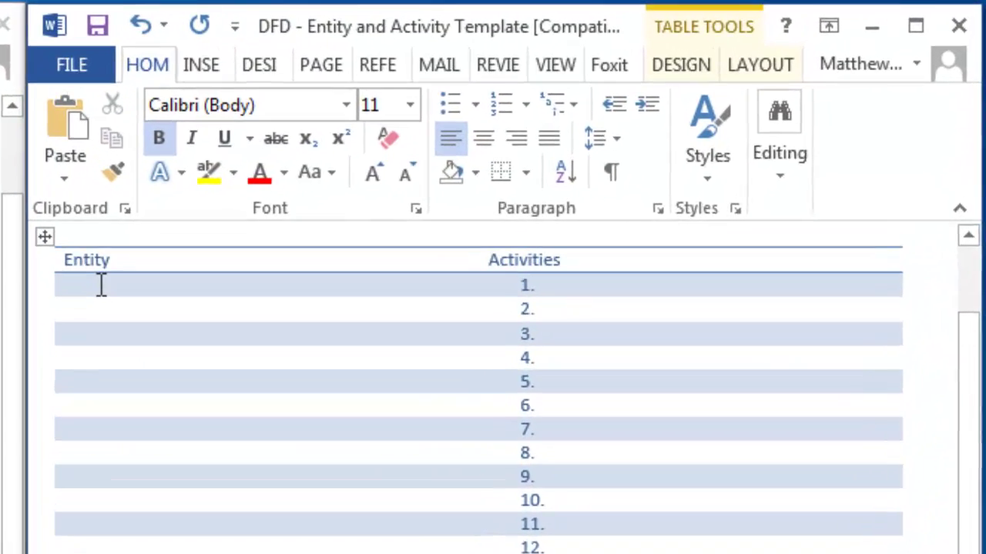
pyautogui.write('Customers')
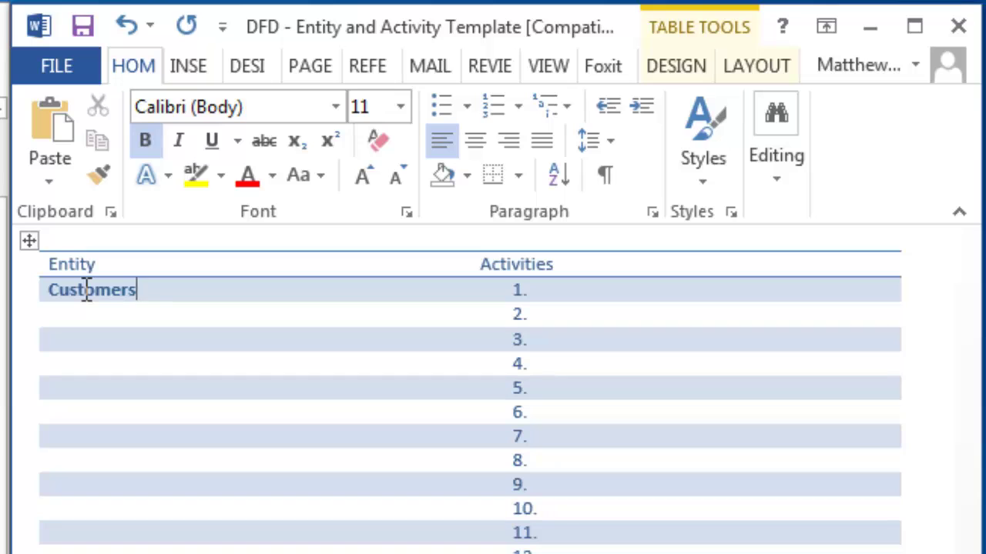
pyautogui.press('Tab')
pyautogui.write('Gives')
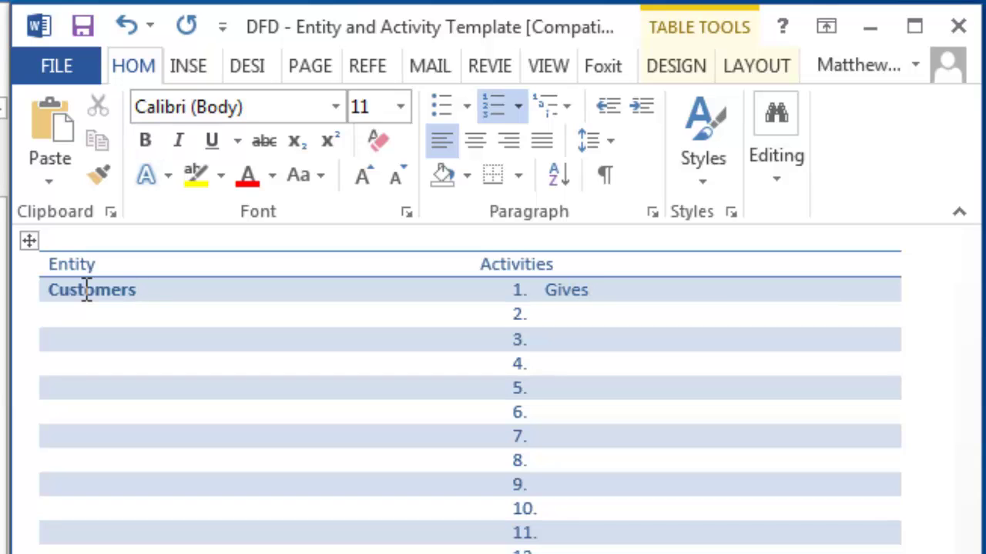
pyautogui.doubleClick(87, 293)
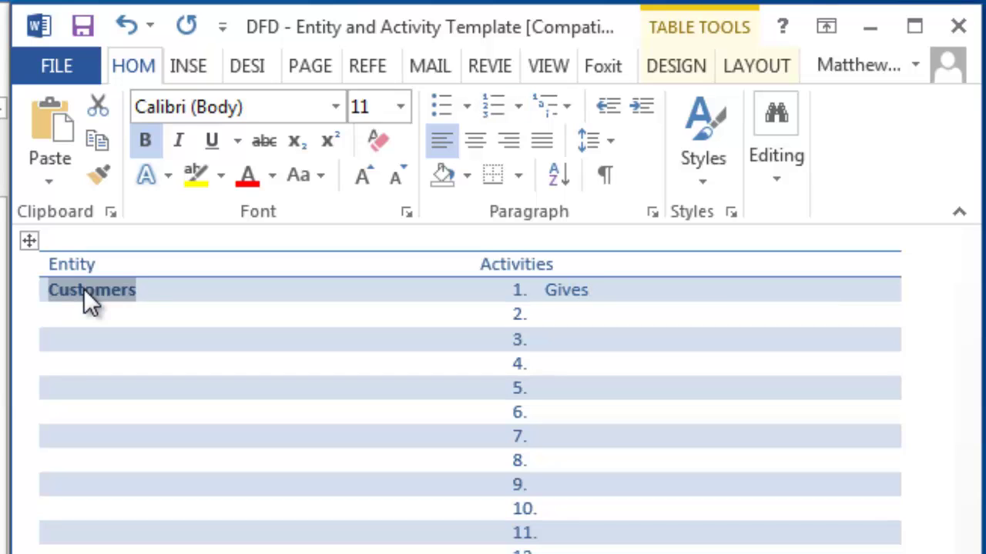
pyautogui.press('Right')
pyautogui.press('BackSpace')
pyautogui.press('Tab')
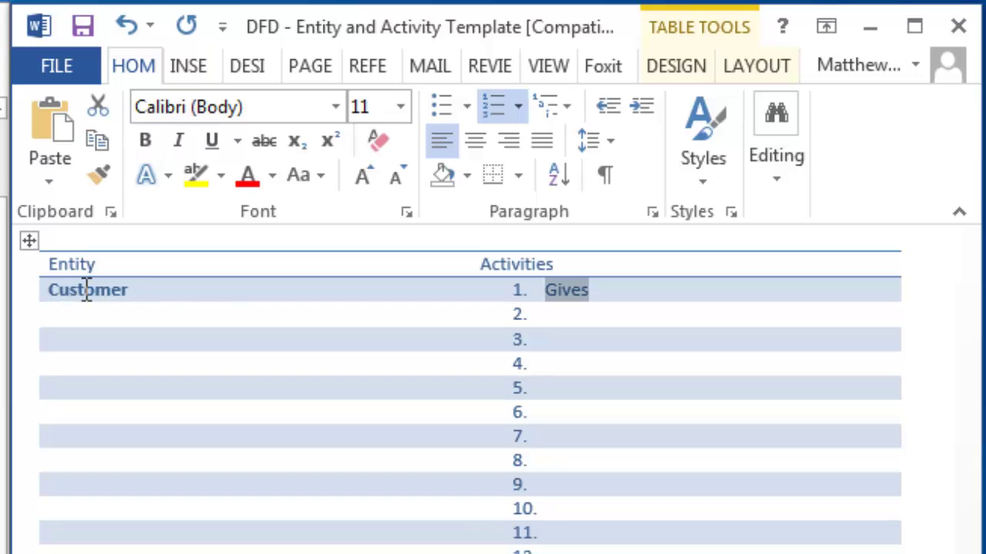
pyautogui.press('Right')
pyautogui.write('order to the sales rep')
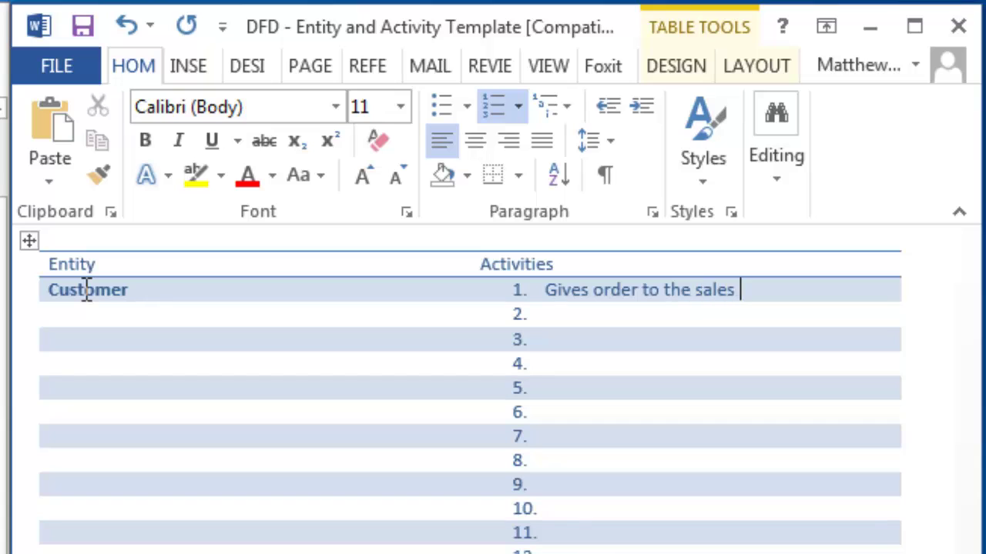
pyautogui.write('.')
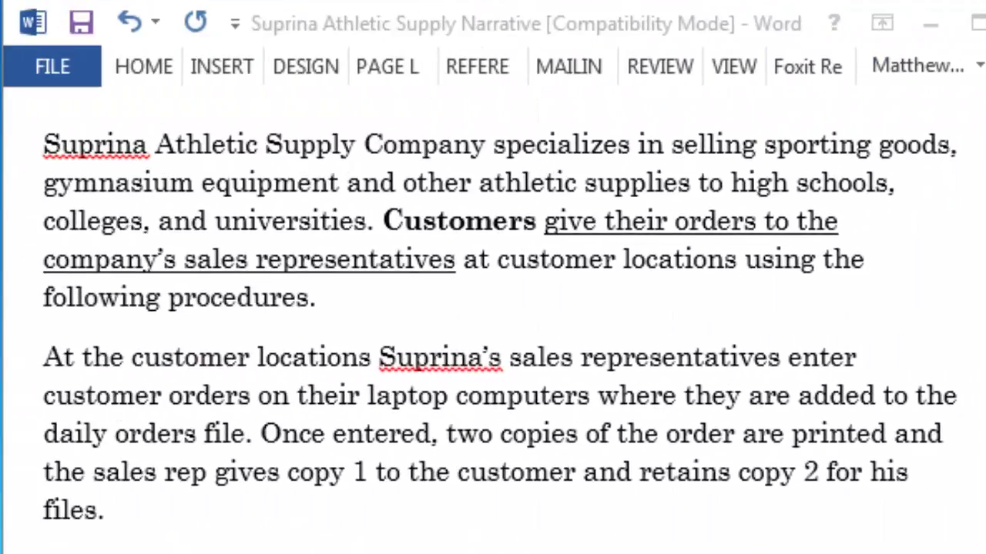
# Bold 'sales representatives' and underline 'enter customer orders on their laptop computers' in the narrative.
pyautogui.hotkey('alt', 'Tab')
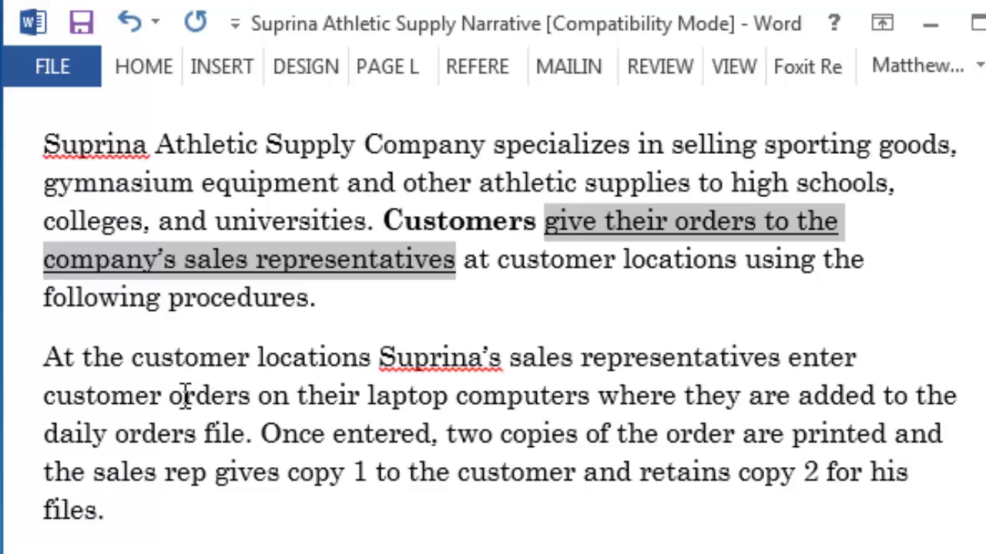
pyautogui.click(512, 360)
pyautogui.moveTo(511, 361); pyautogui.dragTo(678, 361)
pyautogui.hotkey('ctrl', 'b')
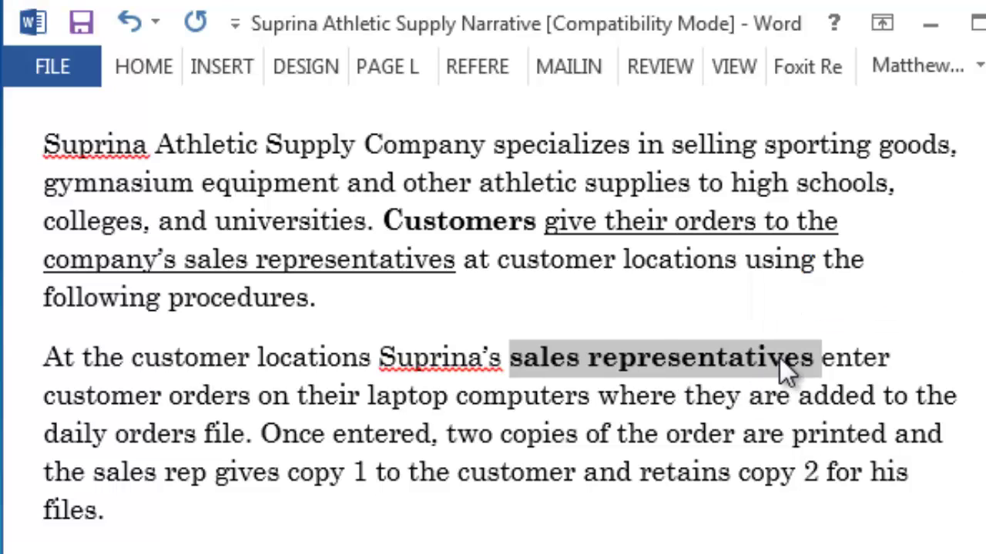
pyautogui.moveTo(823, 358); pyautogui.dragTo(542, 410)
pyautogui.hotkey('ctrl', 'u')
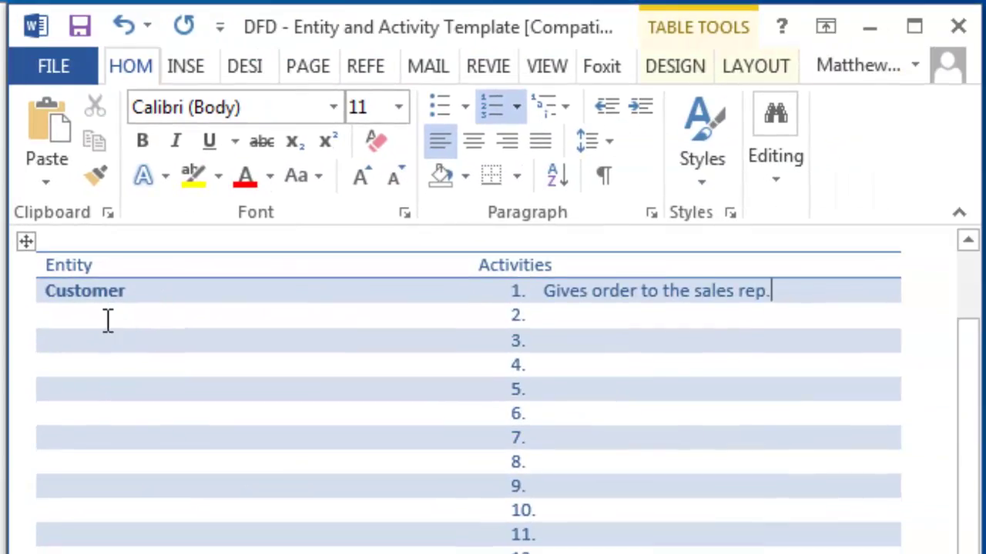
# Add row 2 with entity 'Sales Rep' and activity 'Enters customer order into the laptop'.
pyautogui.click(103, 319)
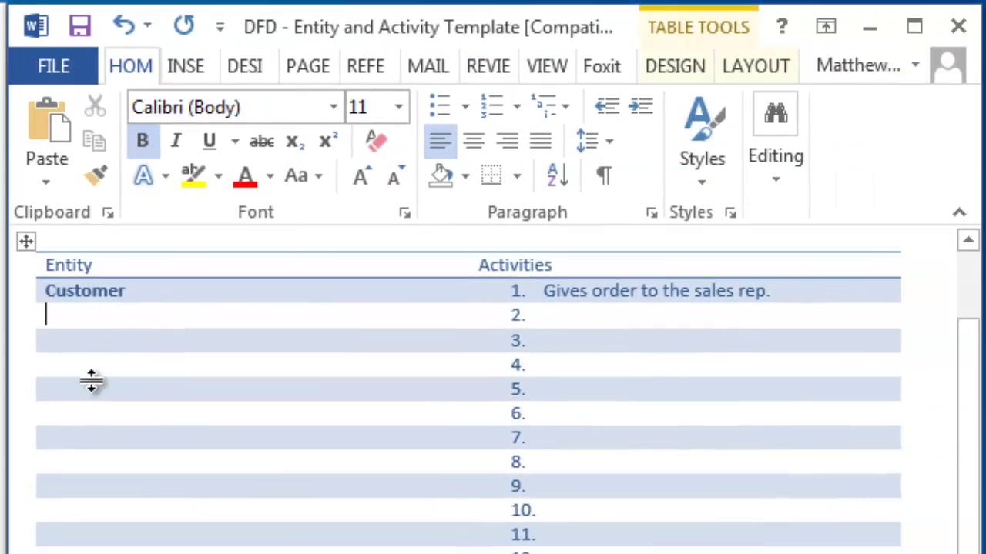
pyautogui.write('Sales Rep')
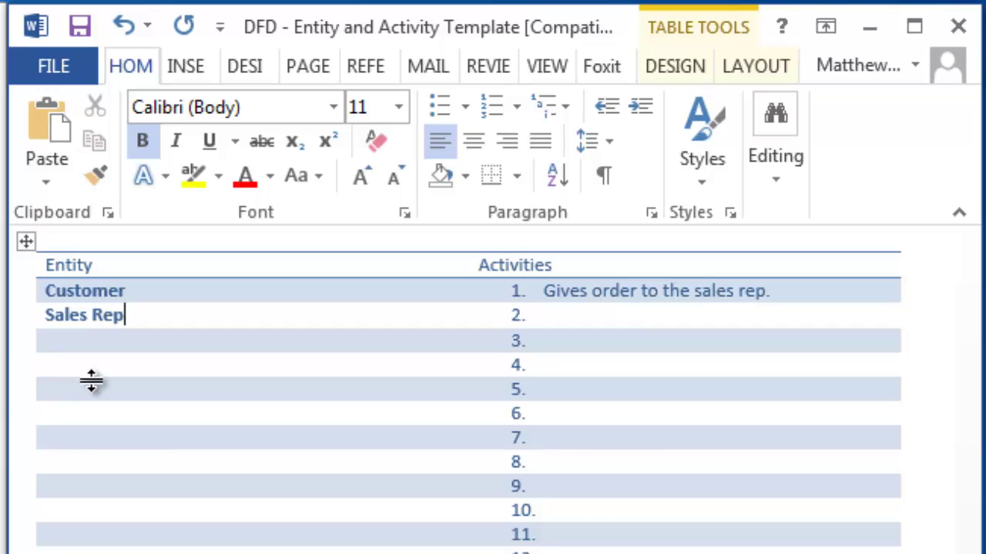
pyautogui.press('Tab')
pyautogui.write('Enters custome')
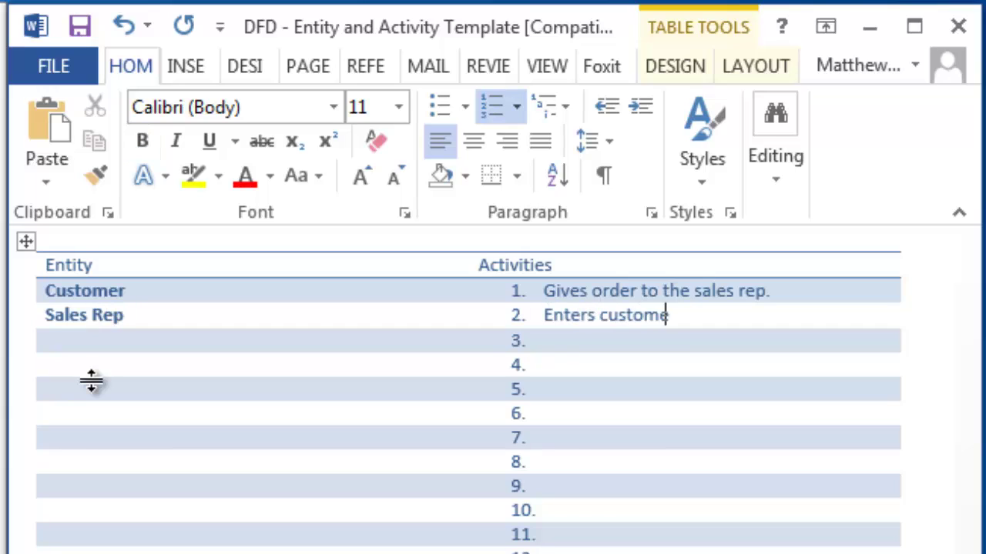
pyautogui.write('r order into the')
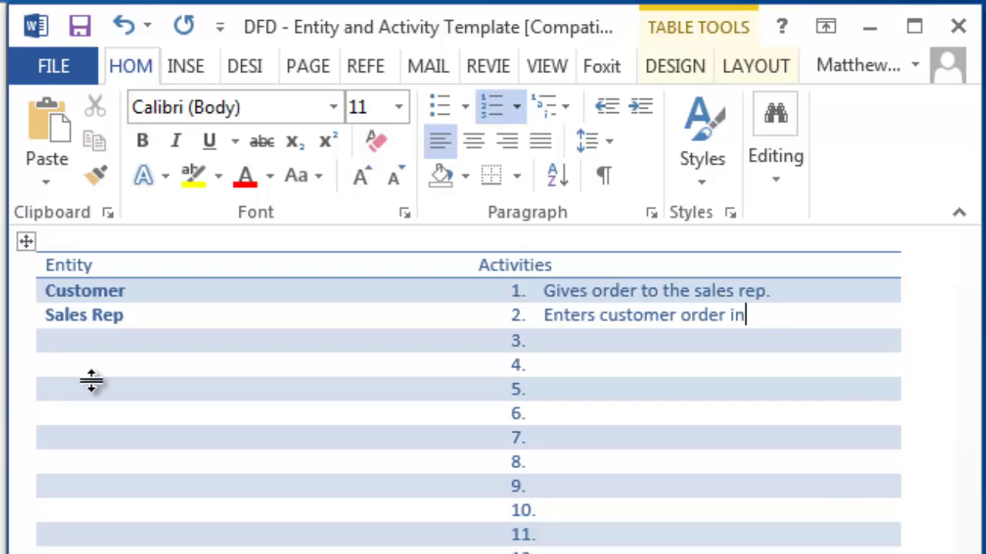
pyautogui.write(' laptop')
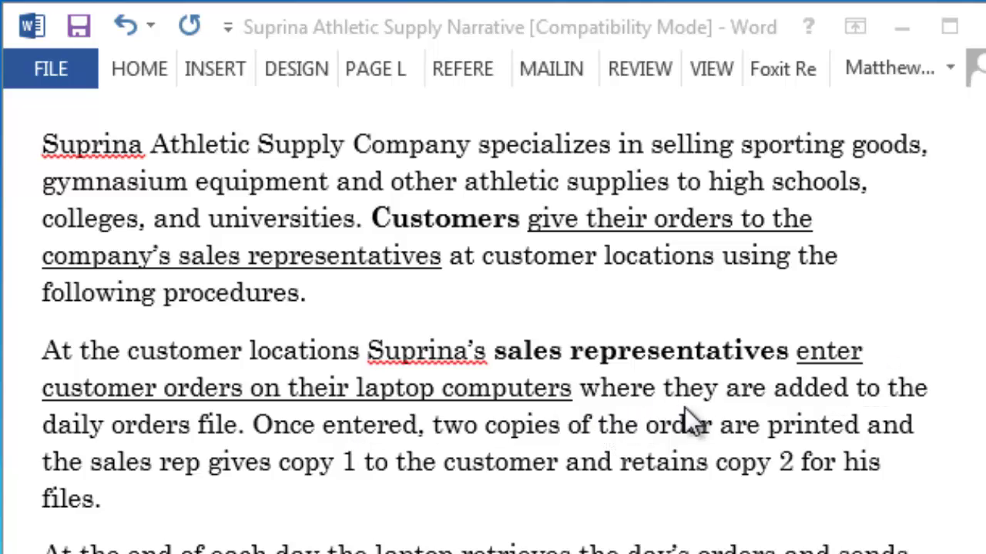
# In the narrative, underline 'added to the daily orders file' and bold 'laptop'.
pyautogui.hotkey('alt', 'Tab')
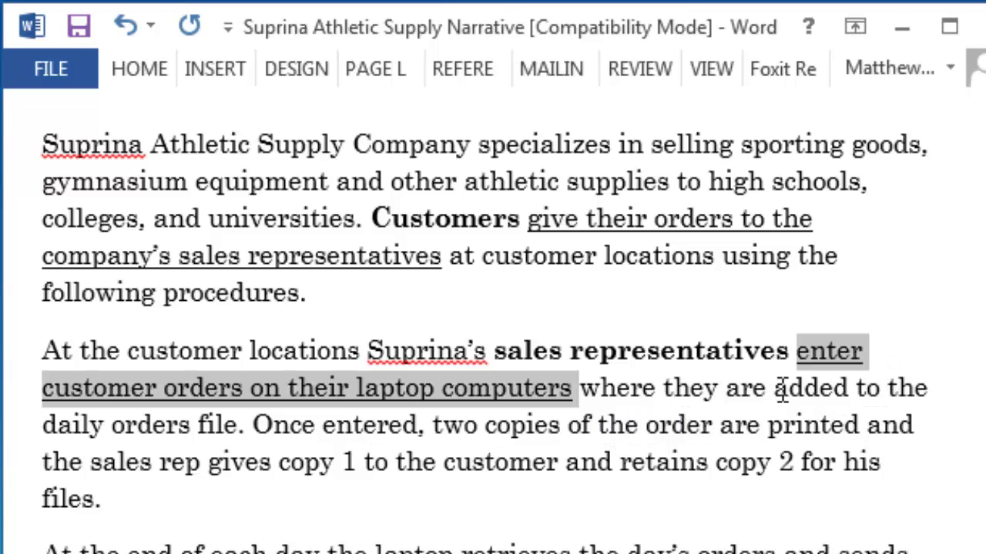
pyautogui.moveTo(775, 387); pyautogui.dragTo(239, 428)
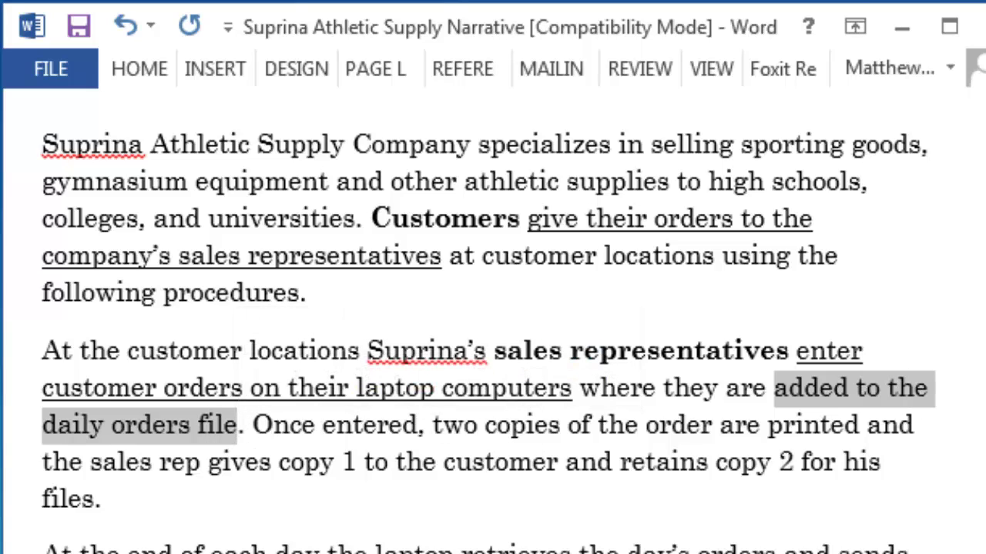
pyautogui.hotkey('ctrl', 'u')
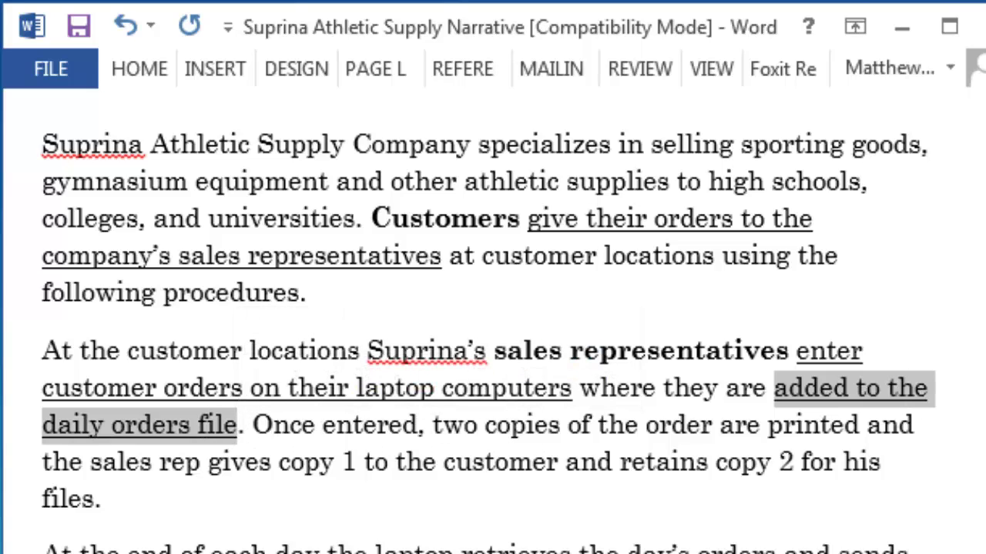
pyautogui.moveTo(380, 390); pyautogui.dragTo(394, 389)
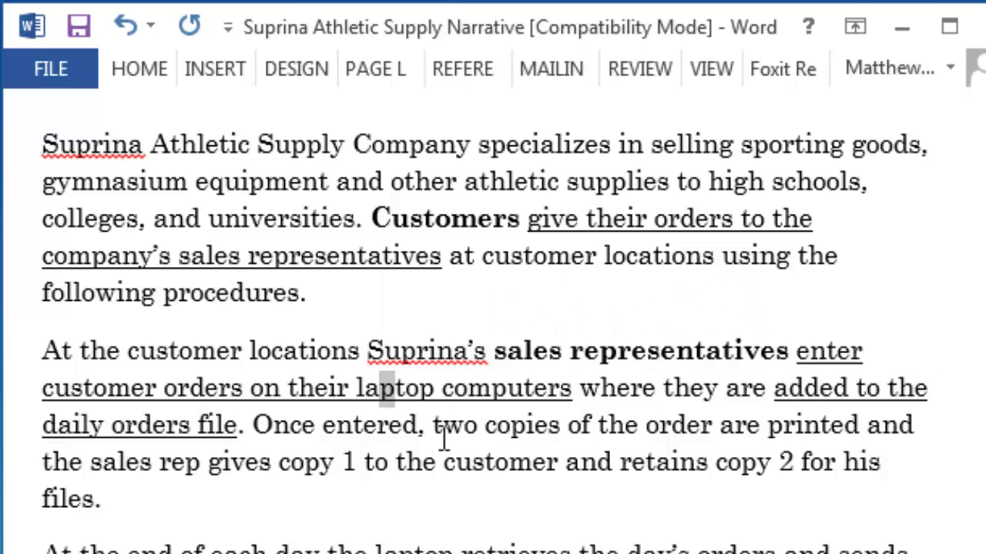
pyautogui.hotkey('ctrl', 'z')
pyautogui.hotkey('ctrl', 'b')
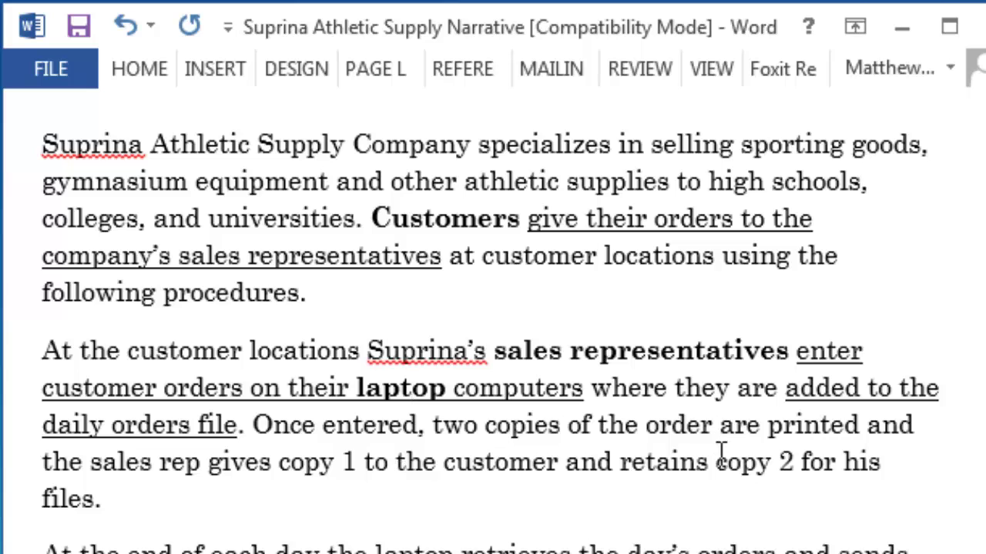
# Add row 3 with entity 'Laptop' and activity 'Adds the order to the daily orders file.'.
pyautogui.click(588, 352)
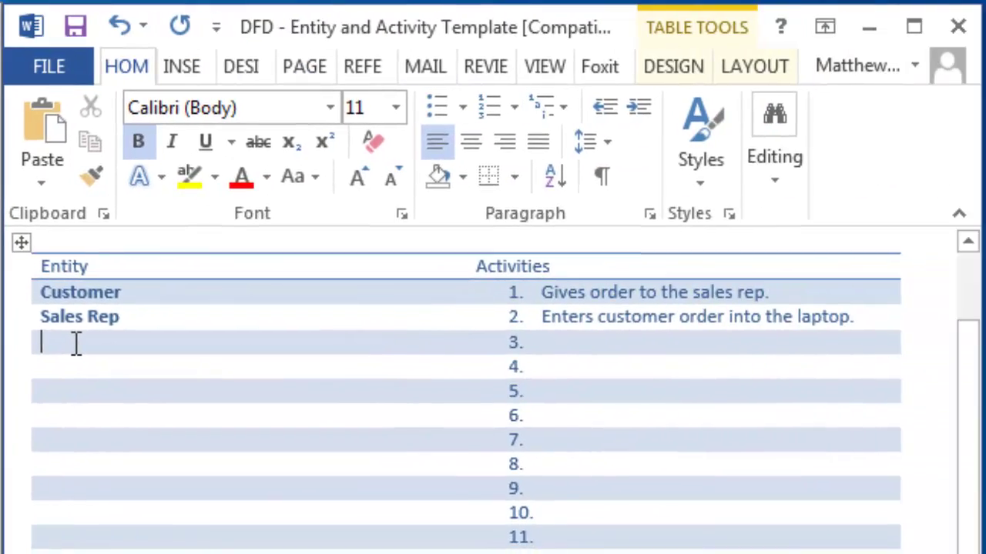
pyautogui.write('Laptop')
pyautogui.press('Tab')
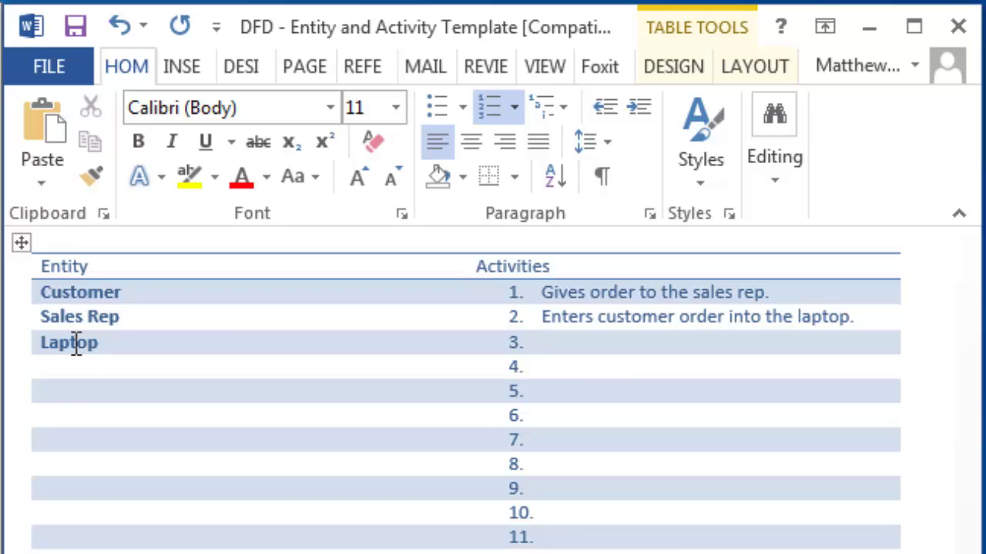
pyautogui.write('Adds the orde')
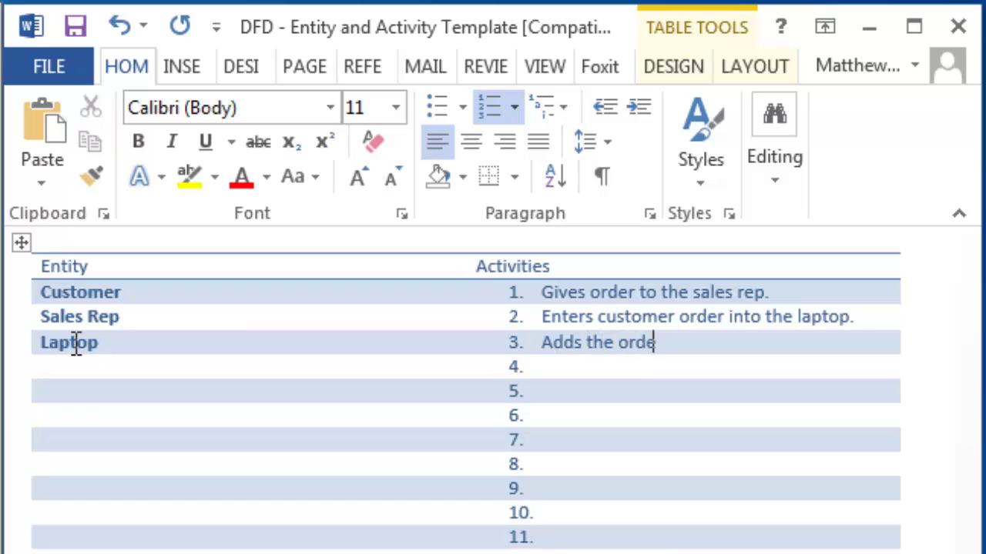
pyautogui.write('r to the da')
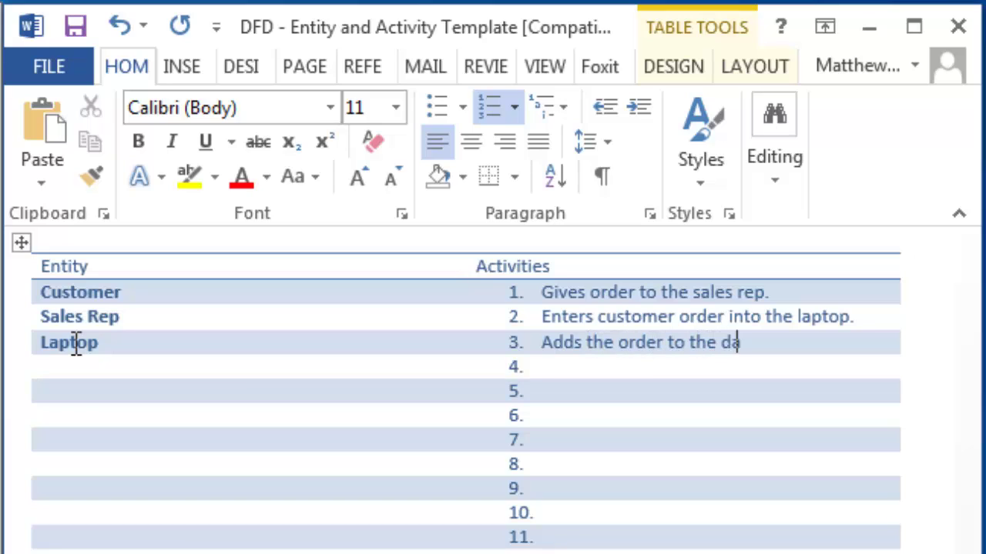
pyautogui.write('ily orders file.')
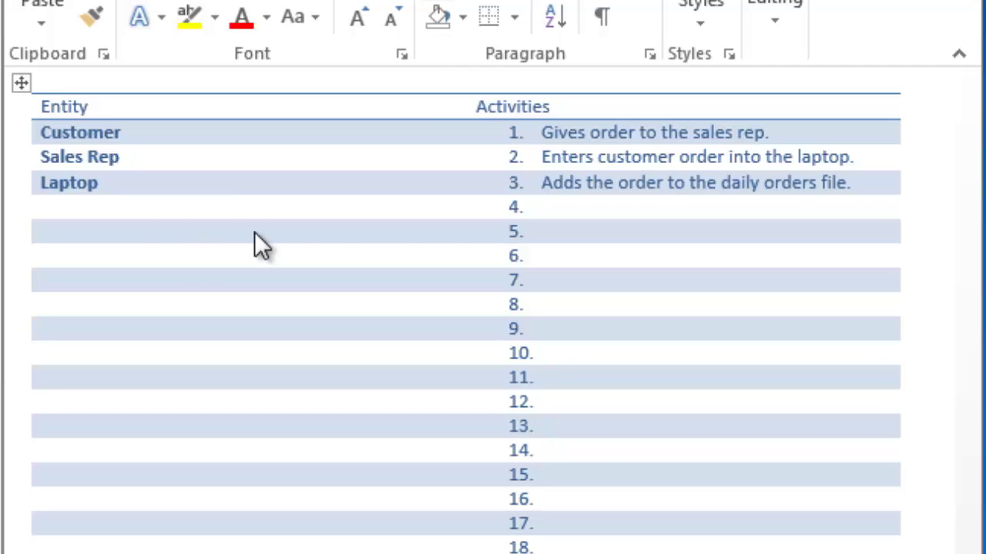
# Add activity 4 'Prints two copies of the order.' to the Laptop row.
pyautogui.click(853, 183)
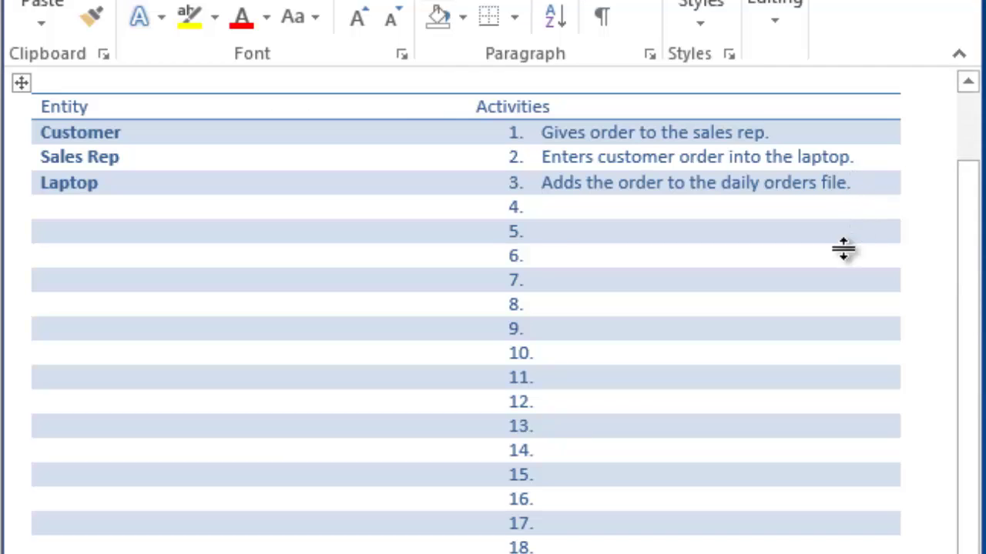
pyautogui.press('Return')
pyautogui.write('Prints c')
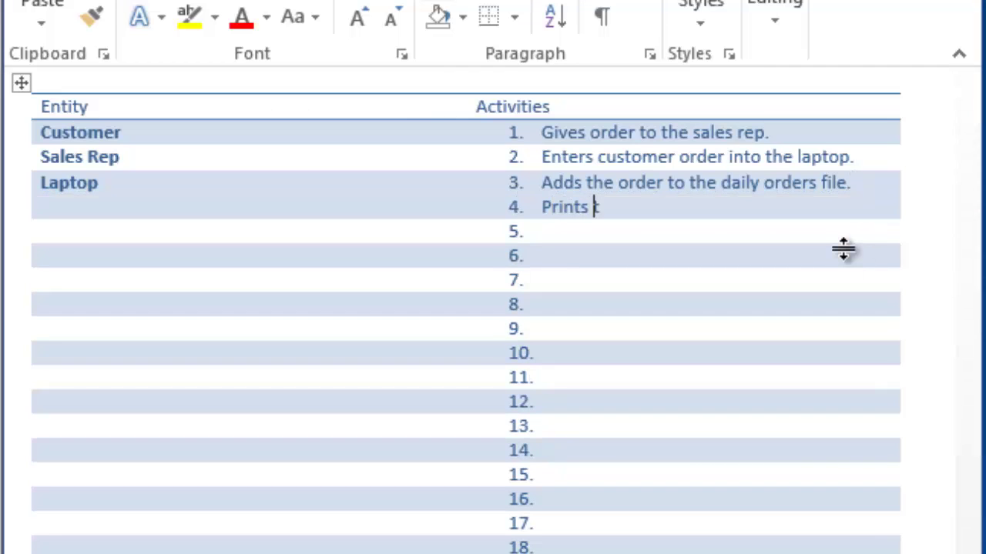
pyautogui.write('wo copies of the ord')
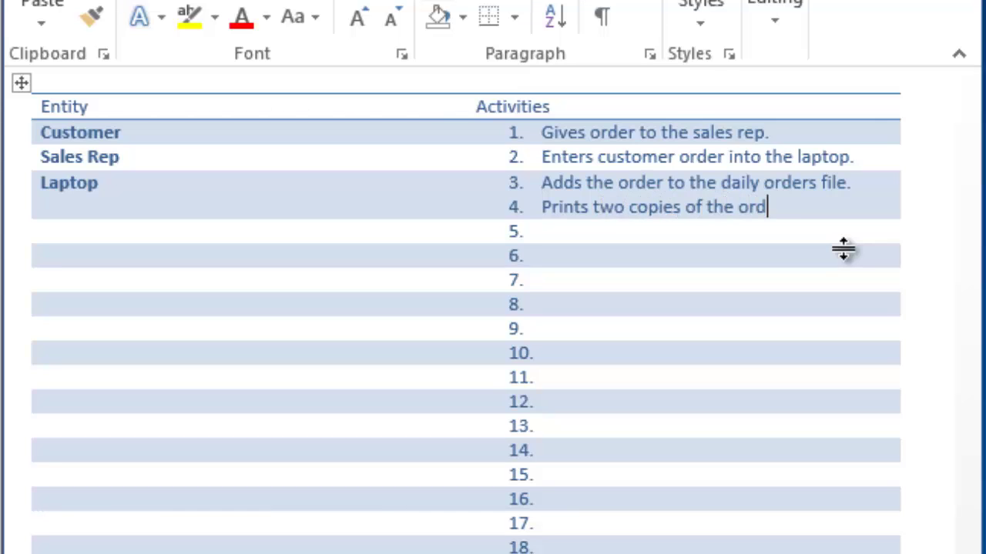
pyautogui.write('er.')
pyautogui.press('Down')
pyautogui.press('Left')
pyautogui.press('Left')
# Add a Sales Rep row with activity 5 'Gives the sales order Copy 1 to the customer.'.
pyautogui.write('Sales Rep')
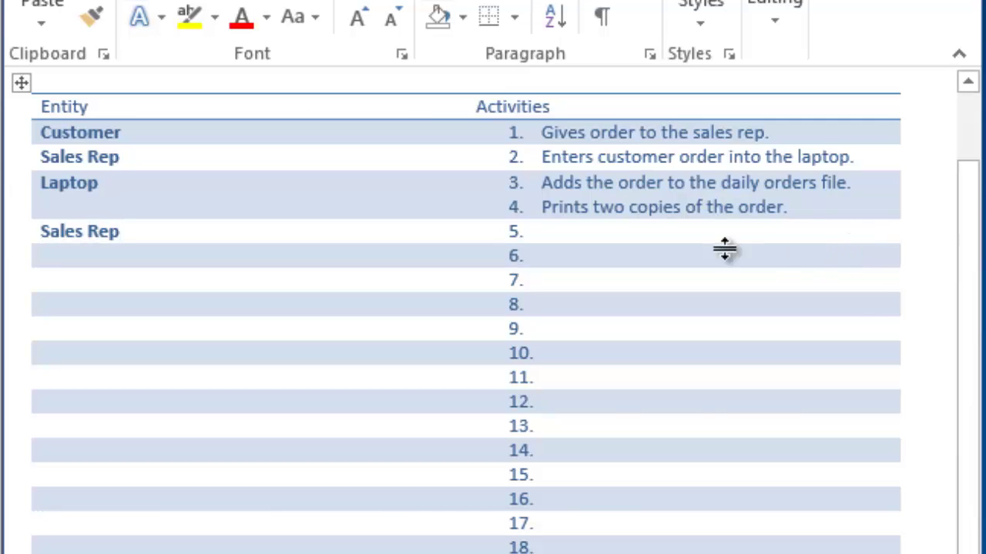
pyautogui.click(667, 240)
pyautogui.write('Gives')
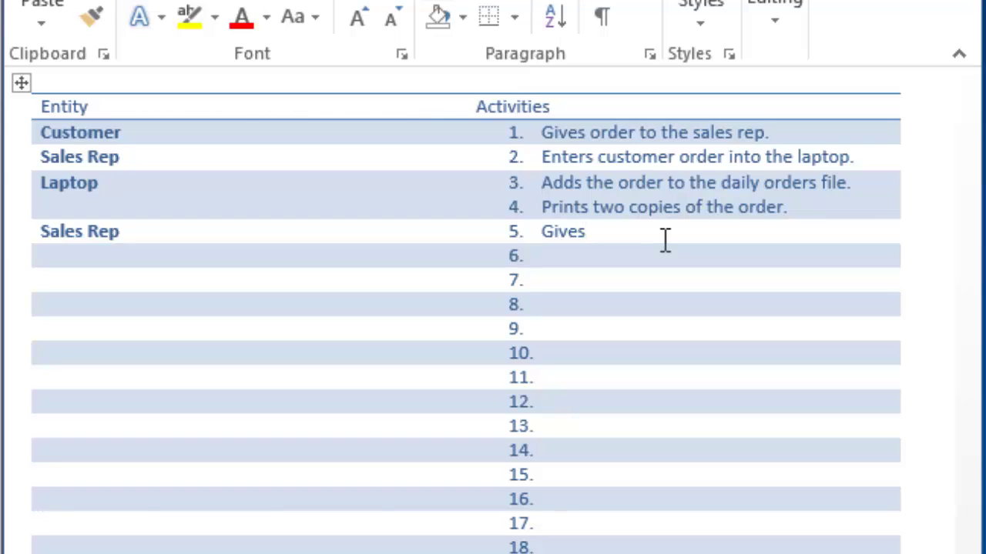
pyautogui.write(' the sales order Copy')
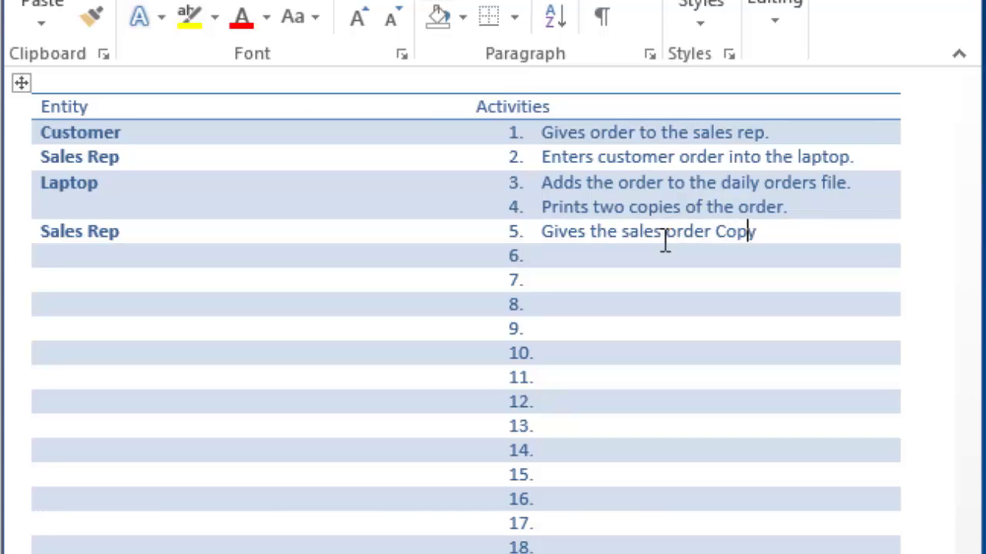
pyautogui.write(' 1 to the cus')
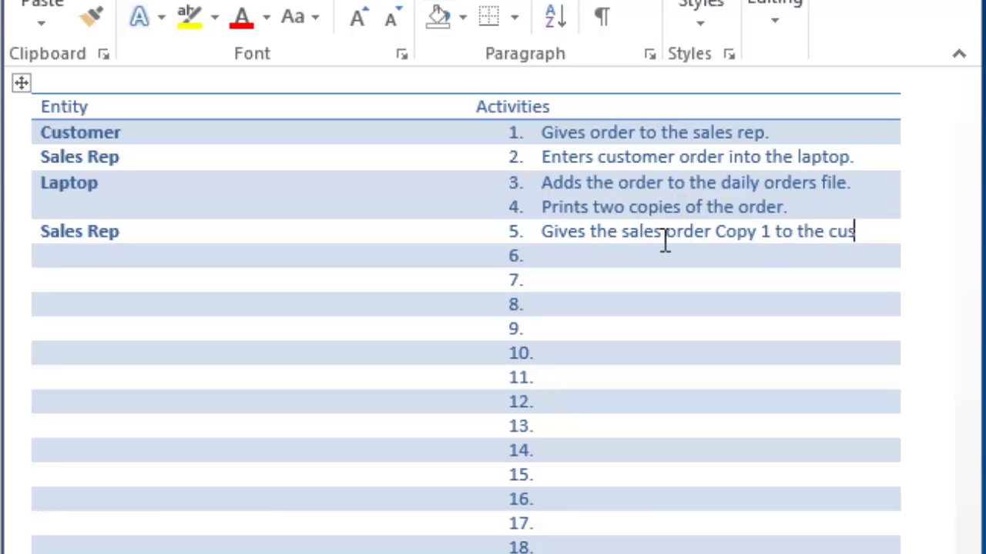
pyautogui.write('tomer.')
# Add activity 6 'Files the sales order Copy 2.' to the Sales Rep row.
pyautogui.press('Return')
pyautogui.write('S')
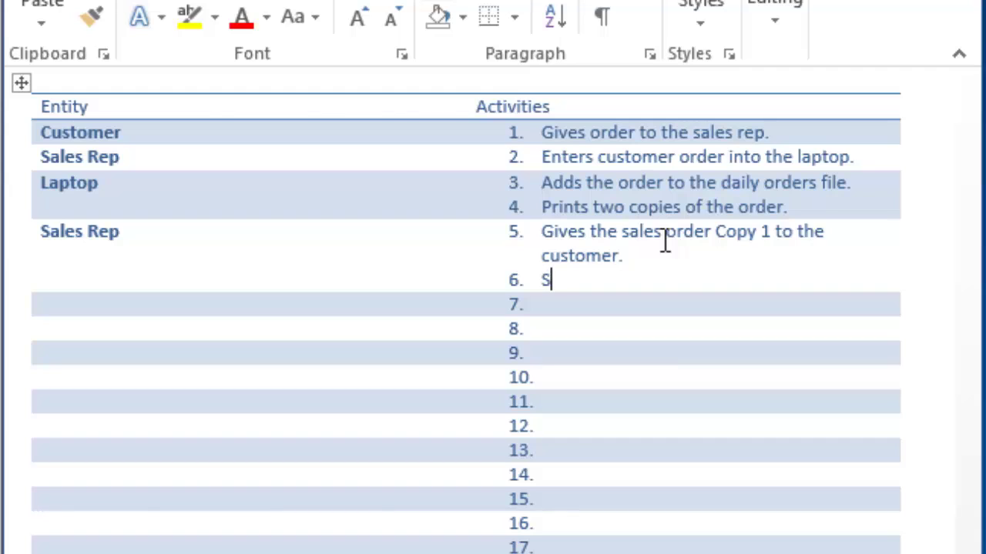
pyautogui.press('BackSpace')
pyautogui.write('Files the')
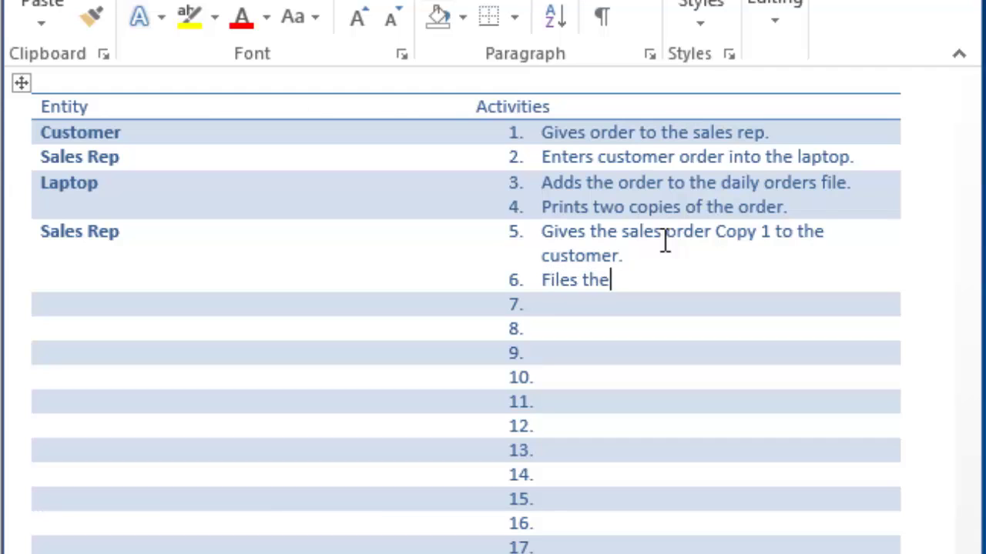
pyautogui.write(' S')
pyautogui.press('BackSpace')
pyautogui.write('sales ord')
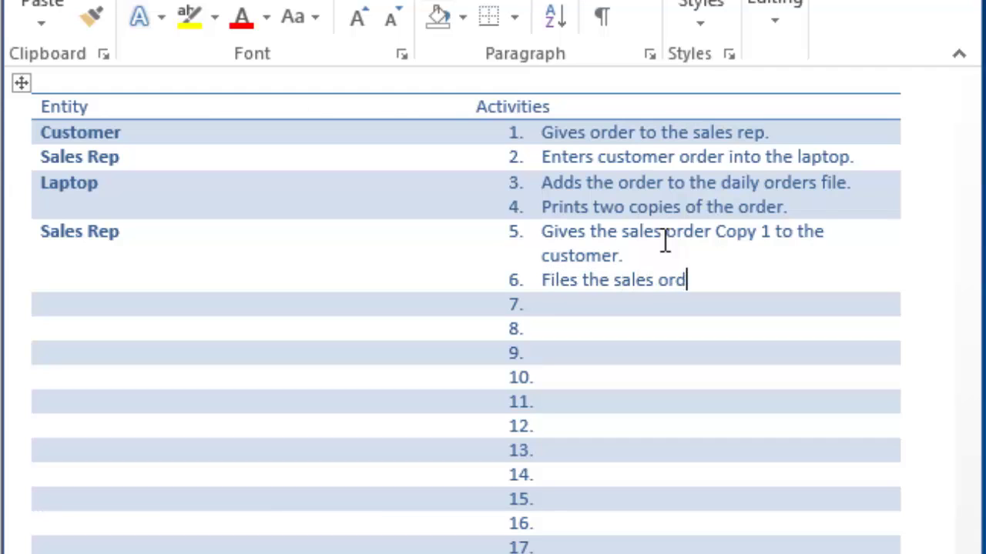
pyautogui.write('er Ccopy')
pyautogui.press('BackSpace')
pyautogui.press('BackSpace')
pyautogui.press('BackSpace')
pyautogui.write('opy @')
pyautogui.press('BackSpace')
pyautogui.write('2 to')
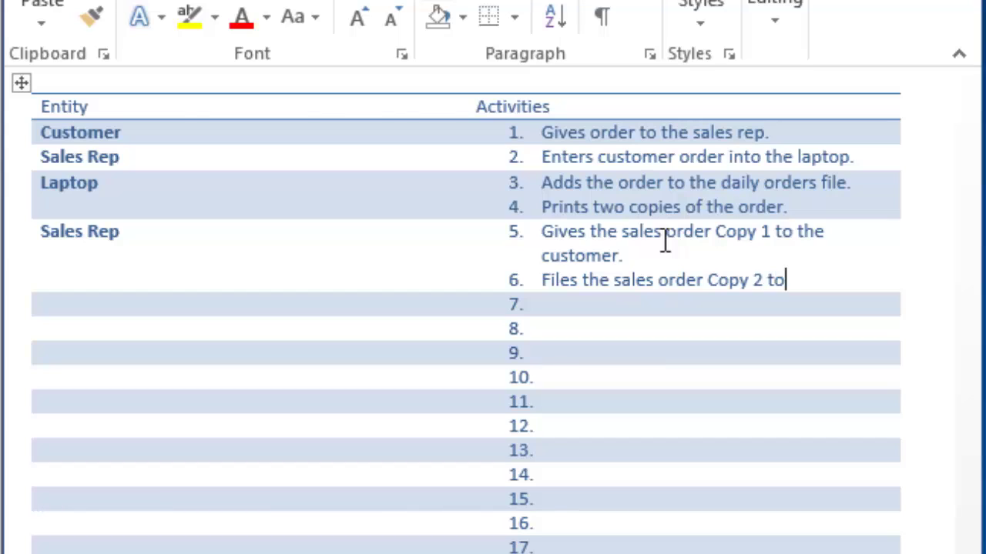
pyautogui.press('BackSpace')
pyautogui.press('BackSpace')
pyautogui.press('BackSpace')
pyautogui.write('.')
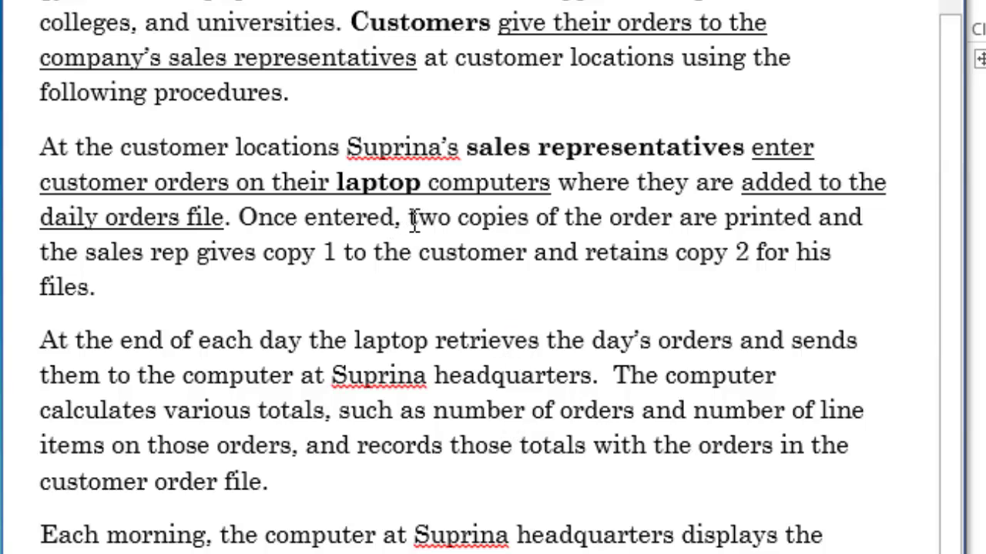
# Underline the three narrative phrases: printing two copies, giving copy 1 to the customer, retaining copy 2.
pyautogui.moveTo(410, 221); pyautogui.dragTo(773, 221)
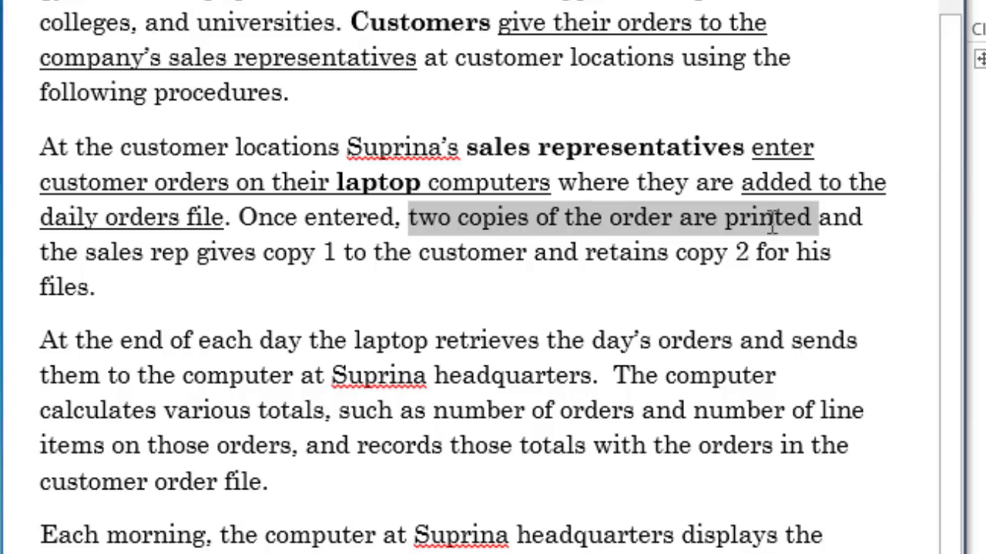
pyautogui.hotkey('ctrl', 'u')
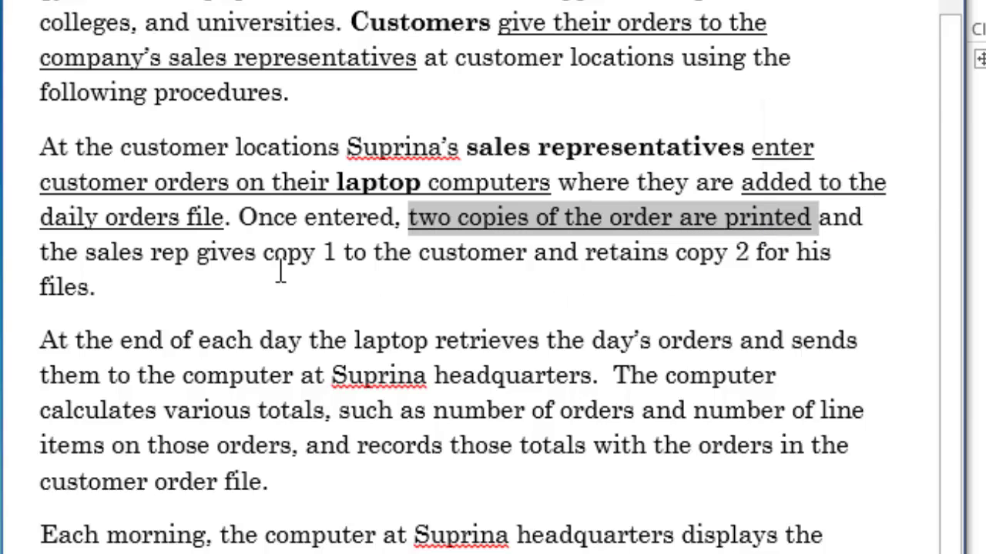
pyautogui.moveTo(44, 251); pyautogui.dragTo(499, 238)
pyautogui.hotkey('ctrl', 'u')
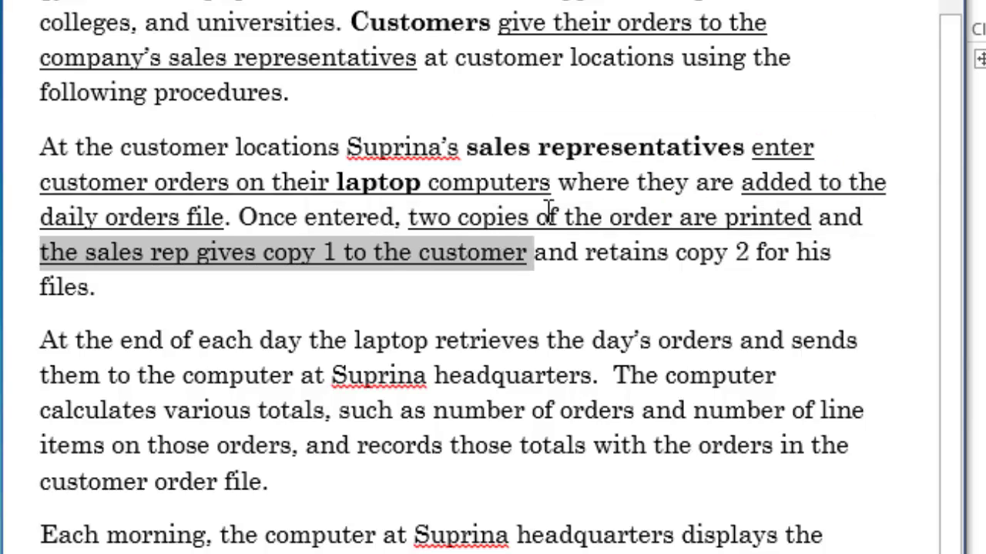
pyautogui.moveTo(591, 252); pyautogui.dragTo(80, 284)
pyautogui.hotkey('ctrl', 'u')
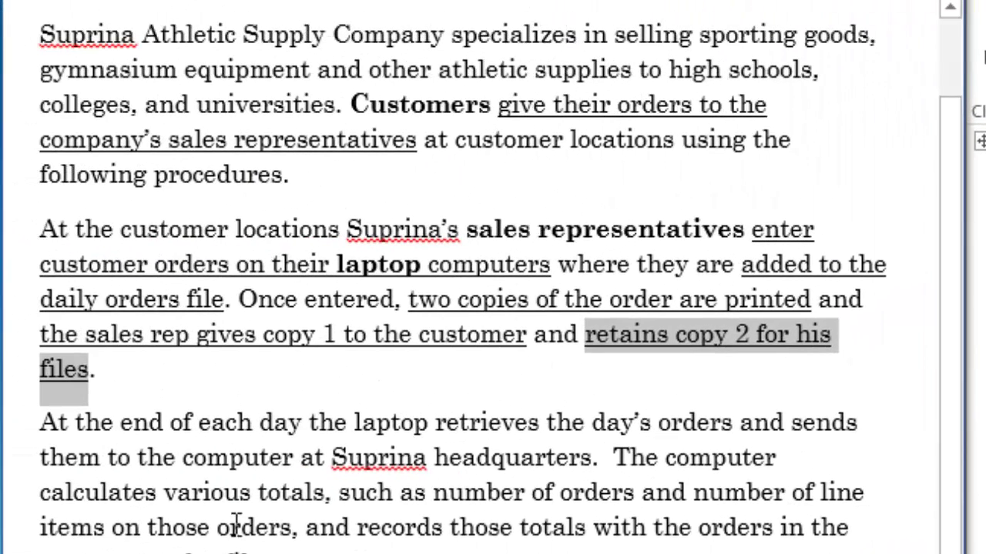
# Bold 'laptop' in the narrative's end-of-day paragraph and select the order-retrieval phrase.
pyautogui.click(257, 498)
pyautogui.scroll(-2, 273, 481)
pyautogui.scroll(-3, 273, 481)
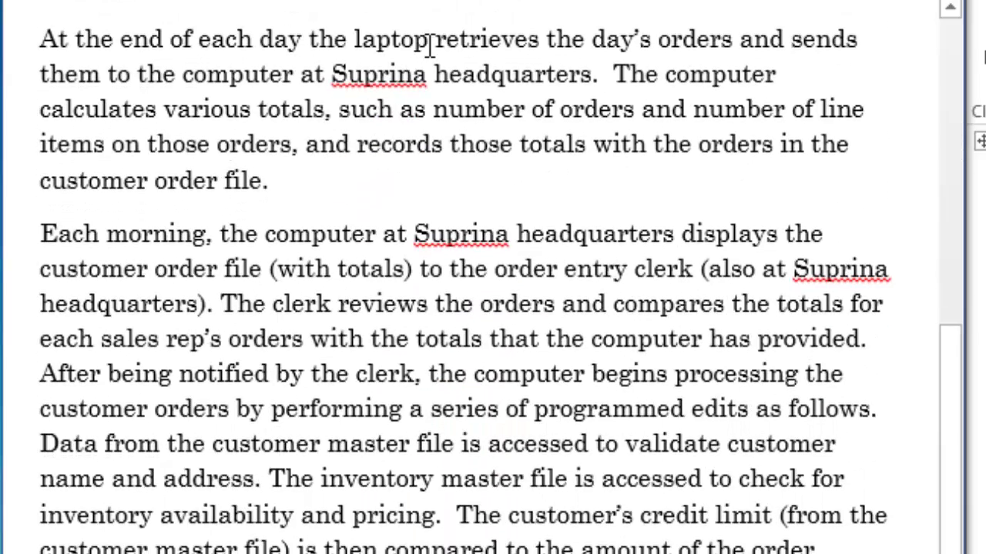
pyautogui.moveTo(420, 39); pyautogui.dragTo(426, 74)
pyautogui.click(376, 39)
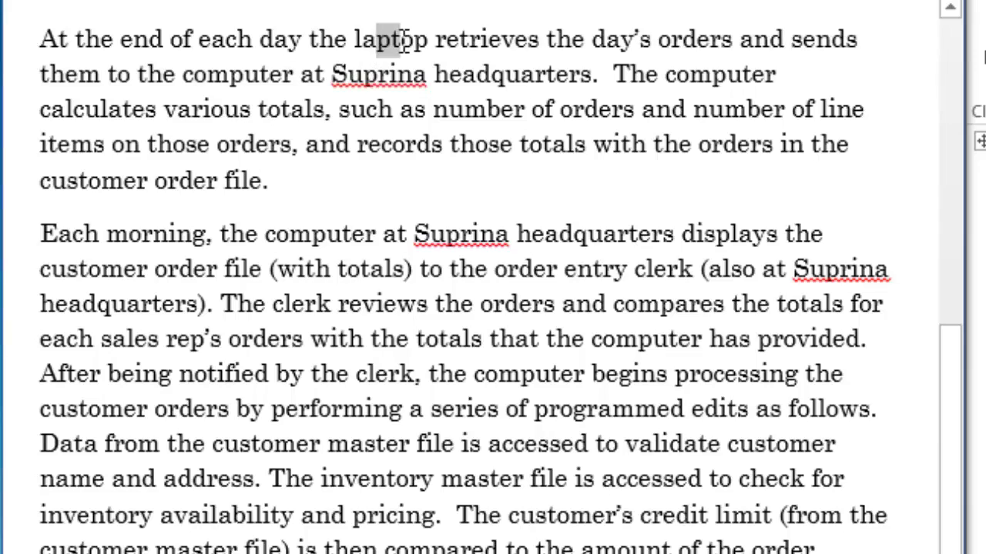
pyautogui.hotkey('ctrl', 'b')
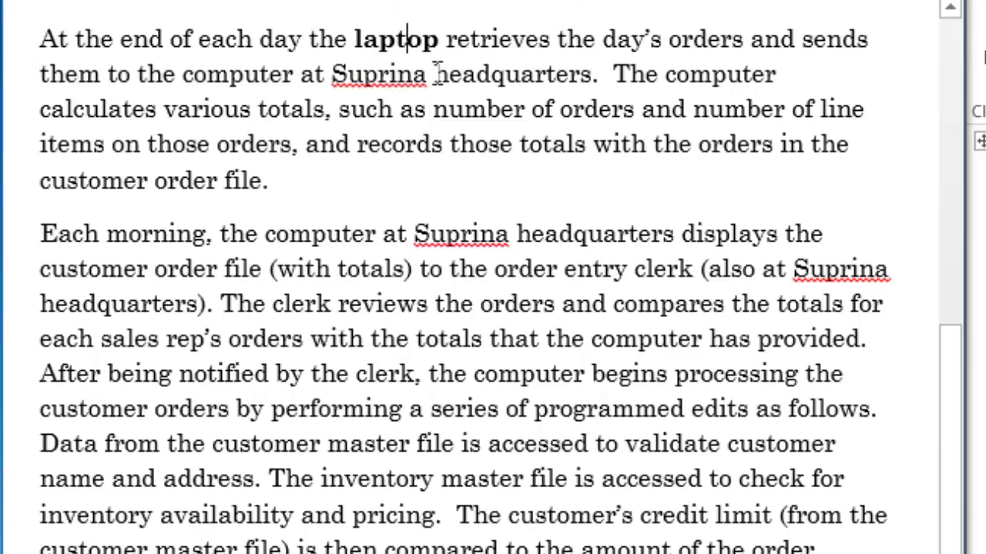
pyautogui.moveTo(445, 39); pyautogui.dragTo(577, 98)
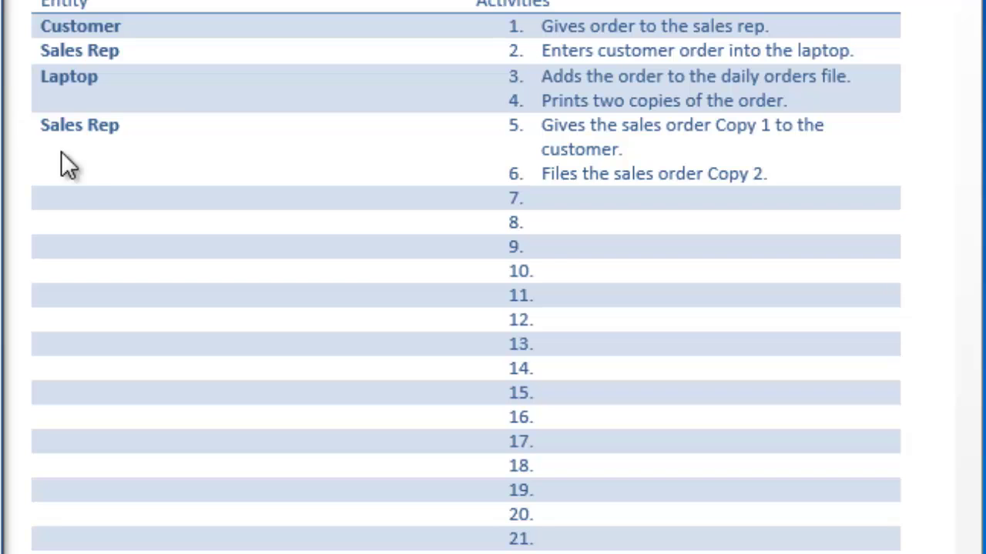
# Add row 7 with entity 'Laptop' and activity 'At the end of the day, retrieves the day's orders'.
pyautogui.click(80, 197)
pyautogui.write('Laptop')
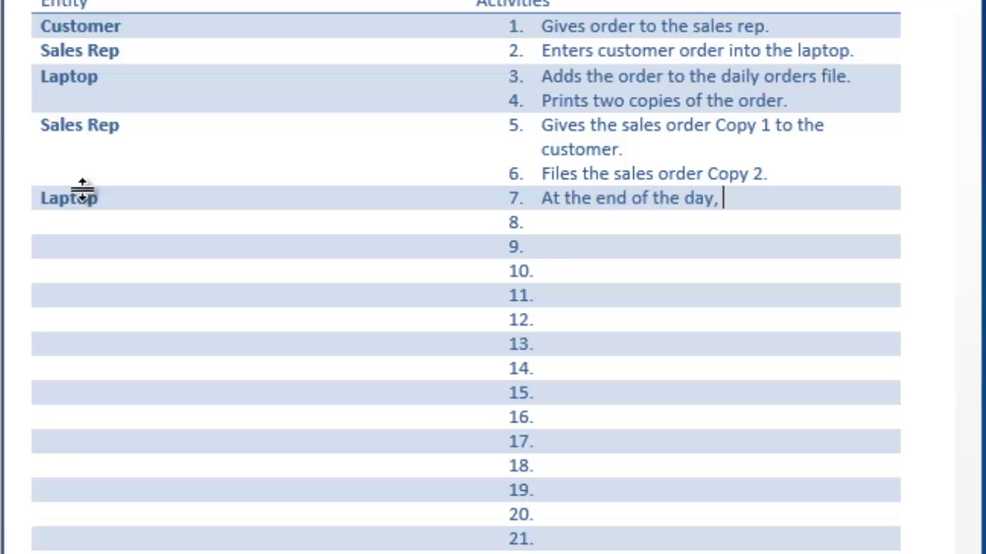
pyautogui.write(' retrieves')
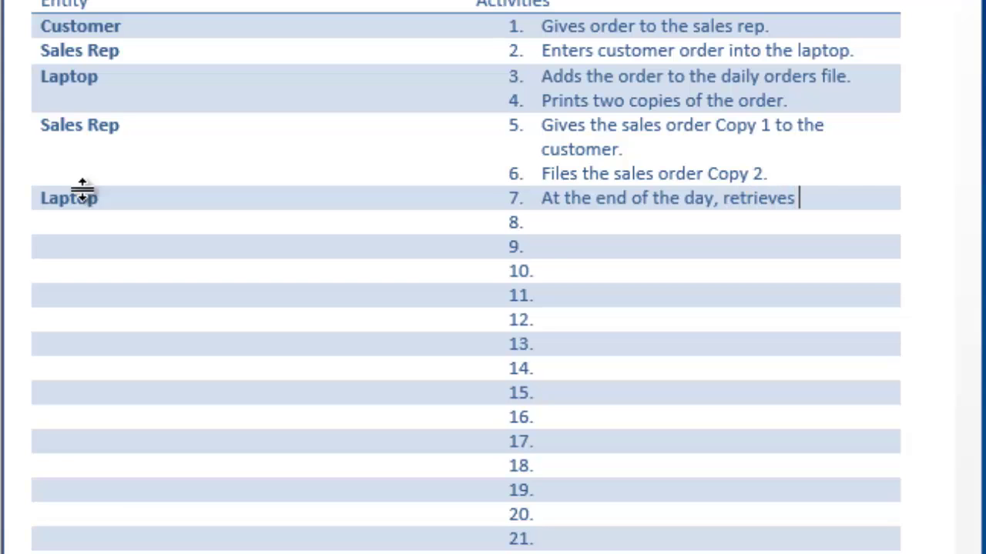
pyautogui.write(" the day's orders")
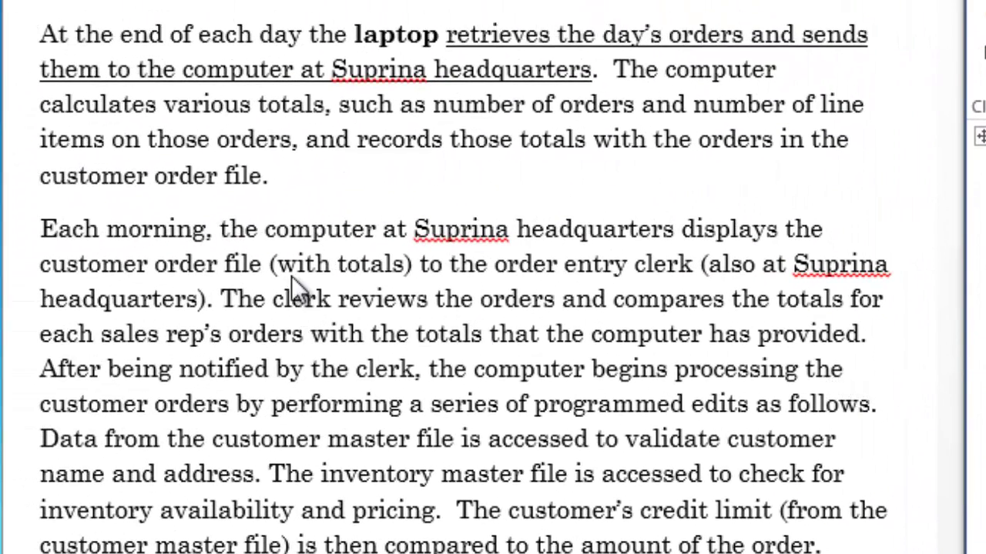
# Bold 'computer' and underline the phrase about calculating various totals in the narrative.
pyautogui.keyDown('shift'); pyautogui.click(617, 69); pyautogui.keyUp('shift')
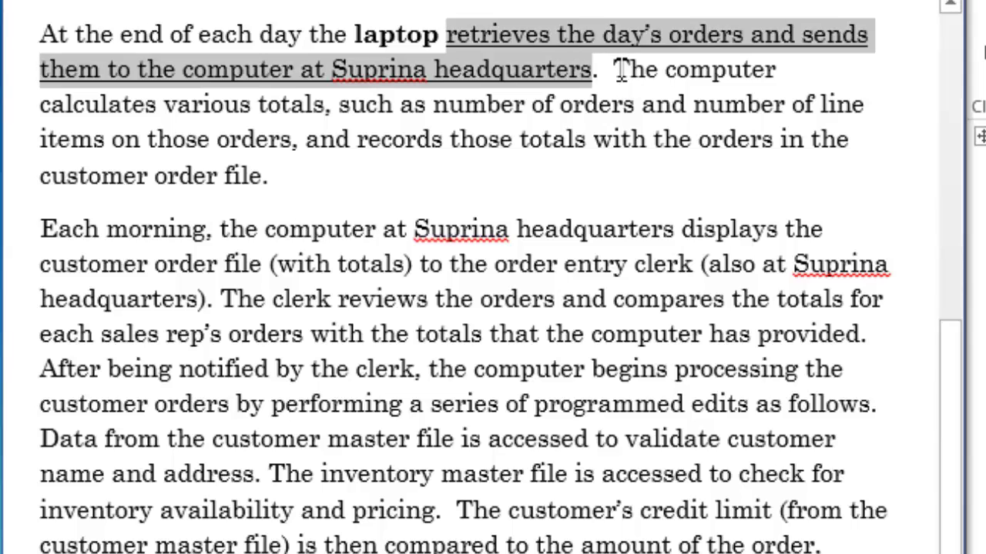
pyautogui.click(617, 68)
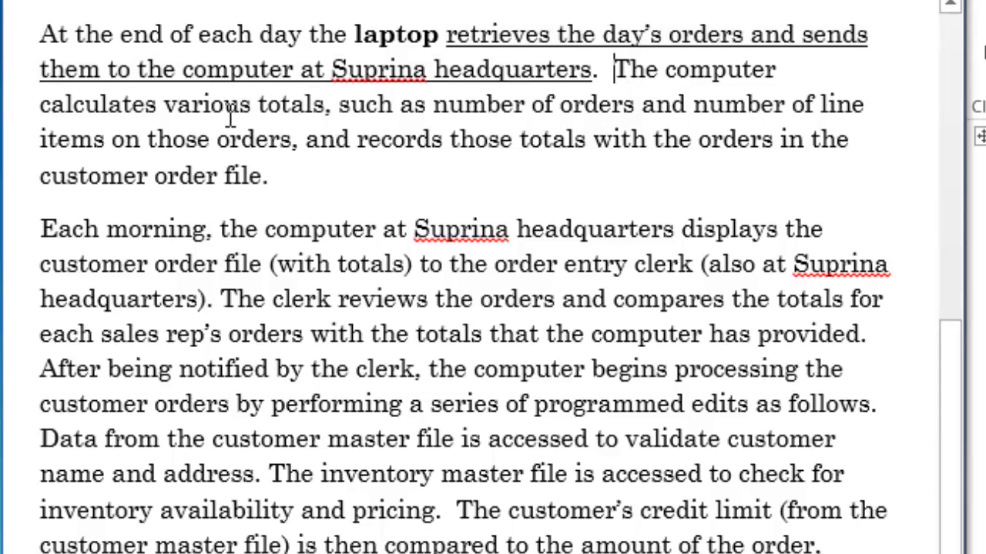
pyautogui.click(697, 77)
pyautogui.hotkey('ctrl', 'b')
pyautogui.click(40, 104)
pyautogui.moveTo(62, 99); pyautogui.dragTo(296, 140)
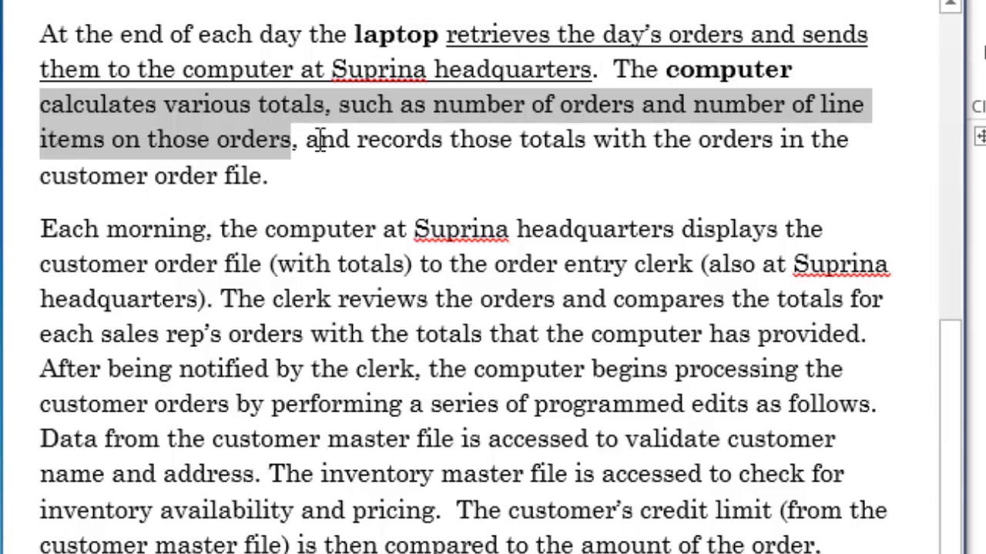
pyautogui.hotkey('ctrl', 'u')
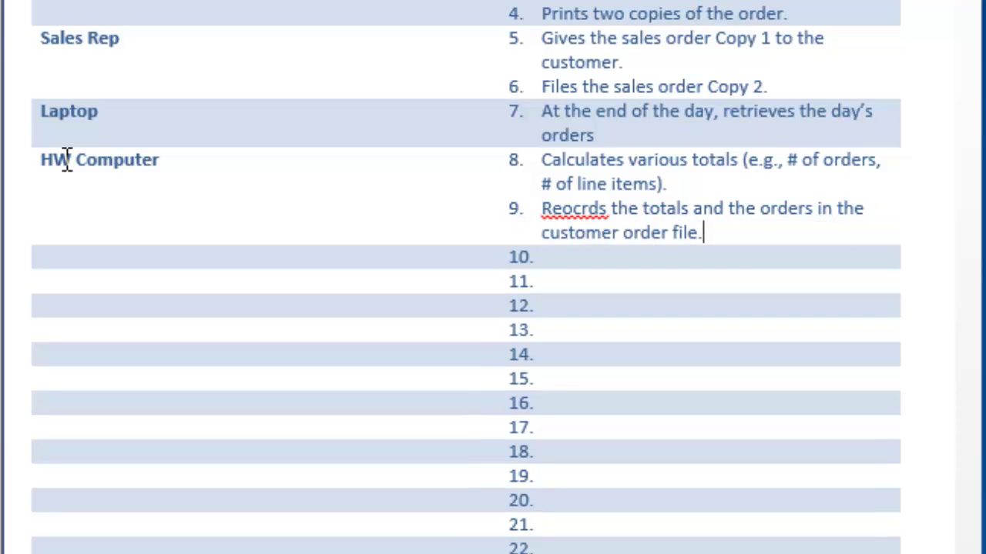
# Correct the misspelled 'Reocrds' to 'Records' in the HW Computer activity.
pyautogui.rightClick(570, 204)
pyautogui.click(626, 229)
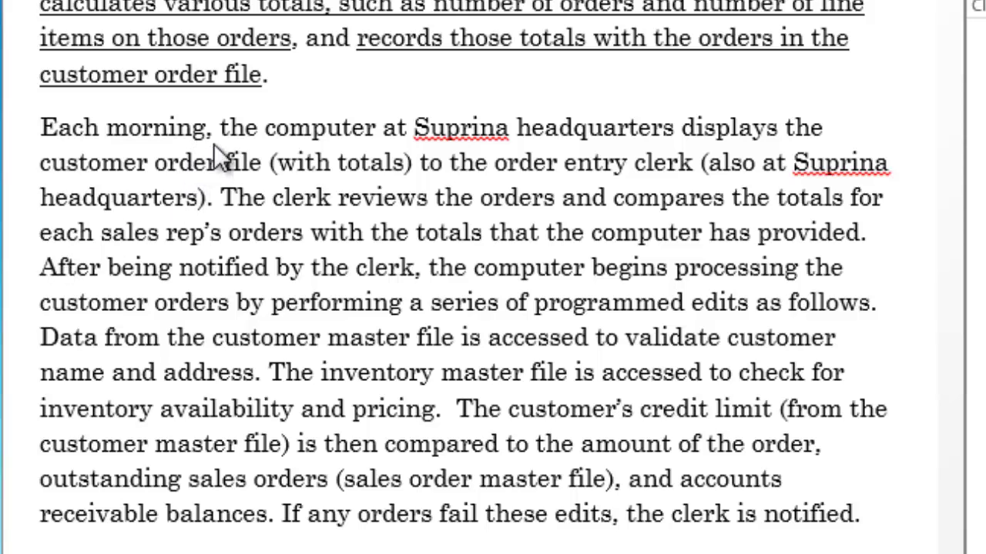
# Bold 'computer' and 'clerk' in the narrative and select the 'displays the customer order file' phrase.
pyautogui.click(340, 127)
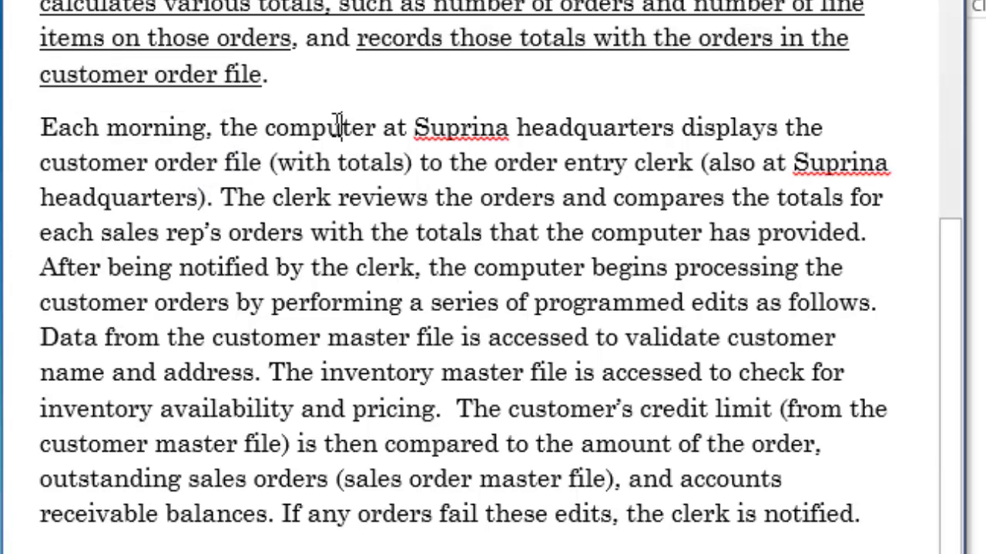
pyautogui.hotkey('ctrl', 'b')
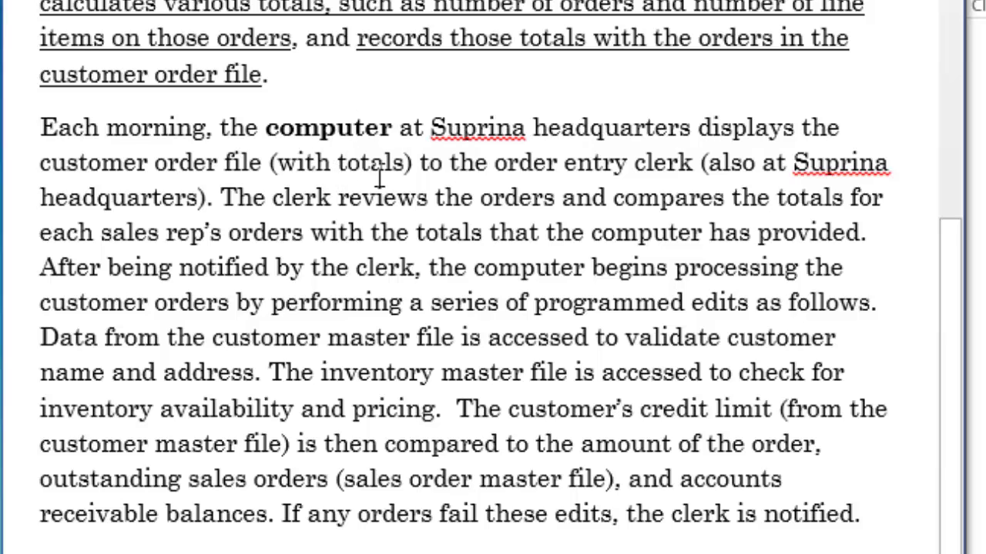
pyautogui.moveTo(698, 127); pyautogui.dragTo(681, 175)
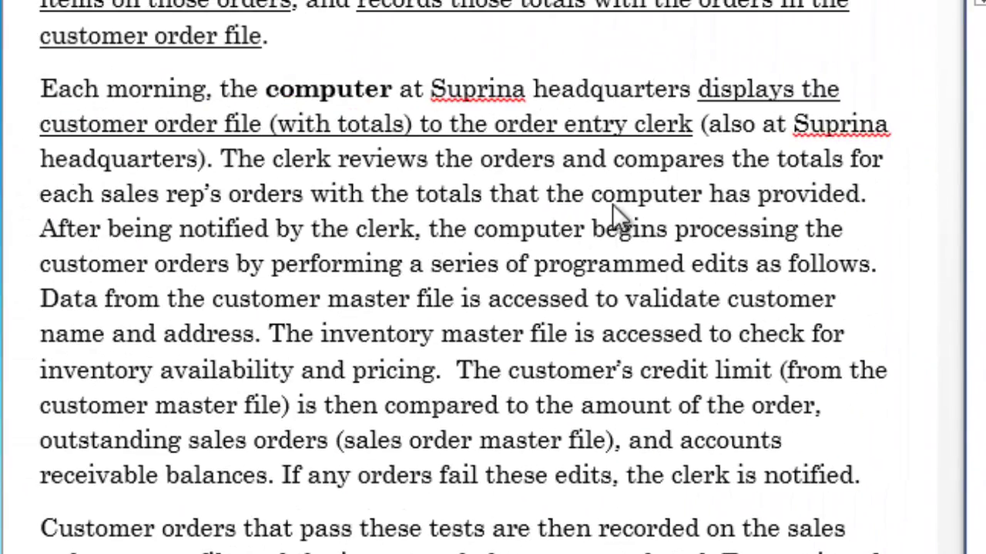
pyautogui.hotkey('alt', 'Tab')
pyautogui.click(305, 160)
pyautogui.hotkey('ctrl', 'b')
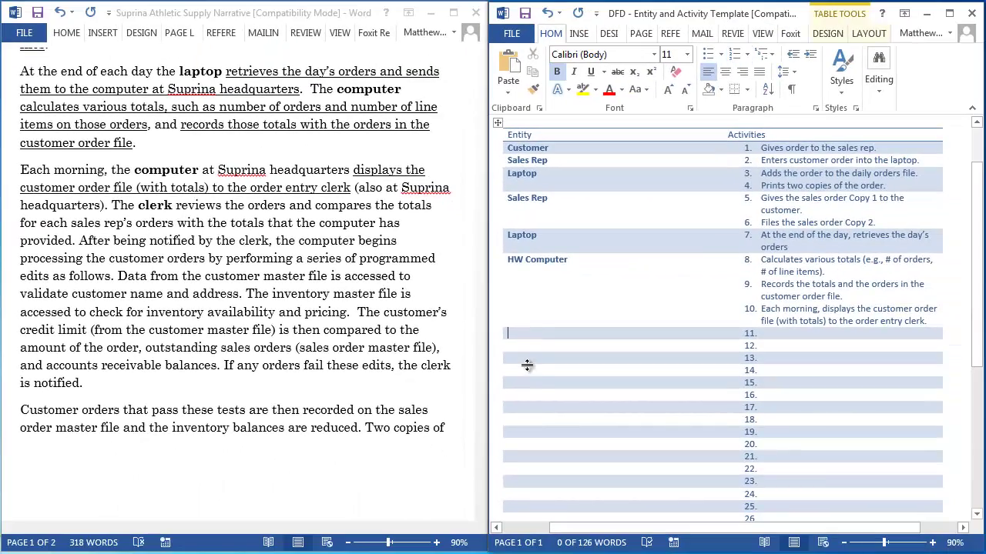
# Add an Order Entry Clerk row with activity 11 'Reviews the orders.' and activity 12 comparing sales rep totals.
pyautogui.write('Order Entry')
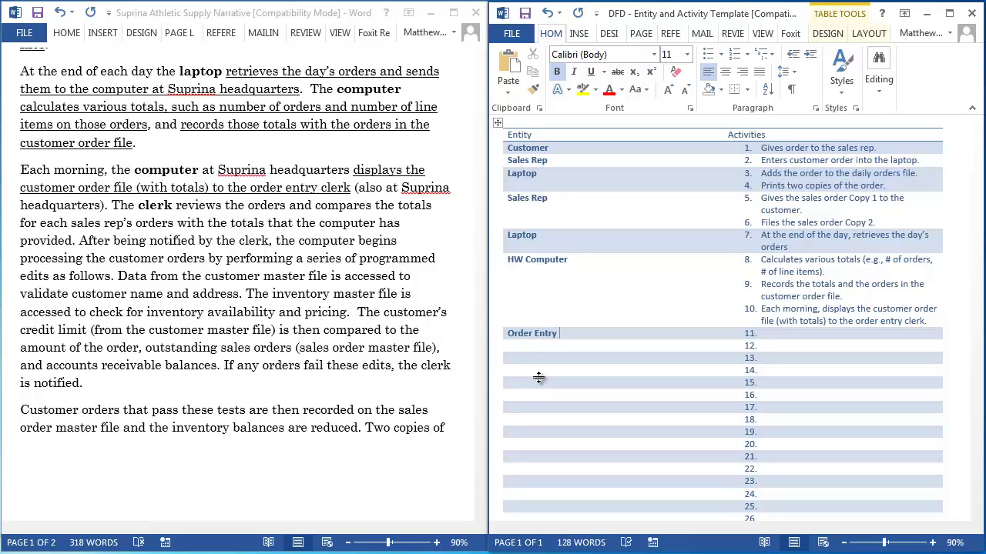
pyautogui.write(' Clerk')
pyautogui.press('Tab')
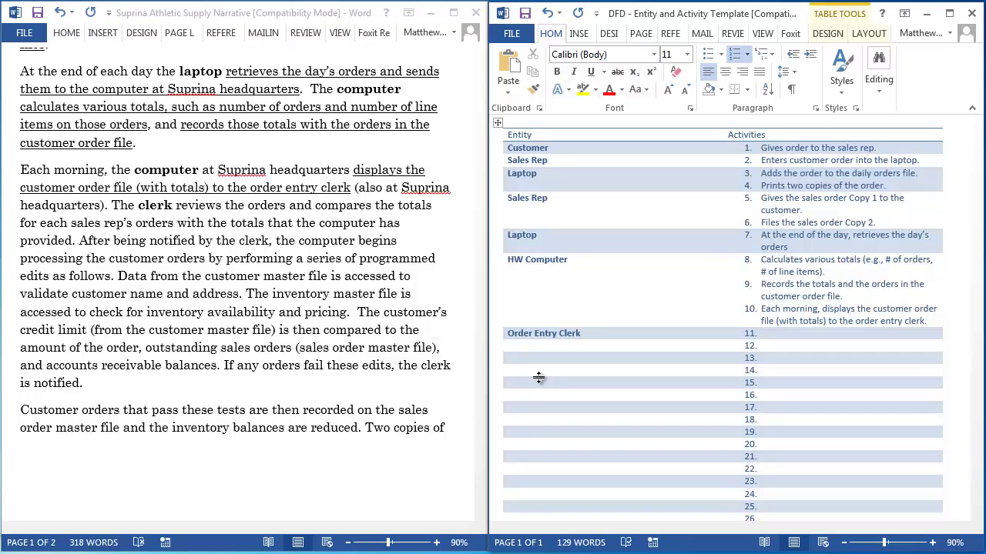
pyautogui.write('Reviews the orders.')
pyautogui.press('Return')
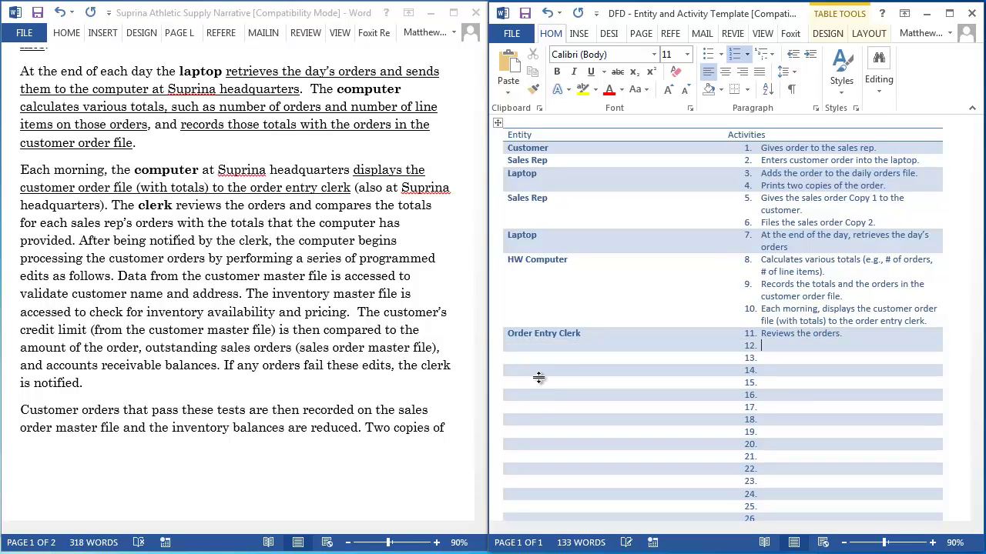
pyautogui.write('Compares each s')
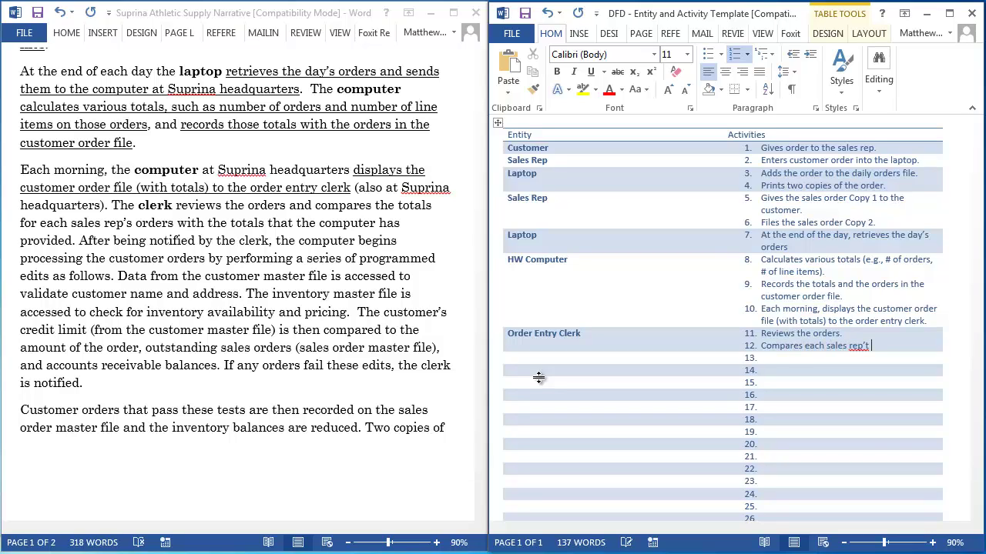
pyautogui.write("ales rep's total with the totals")
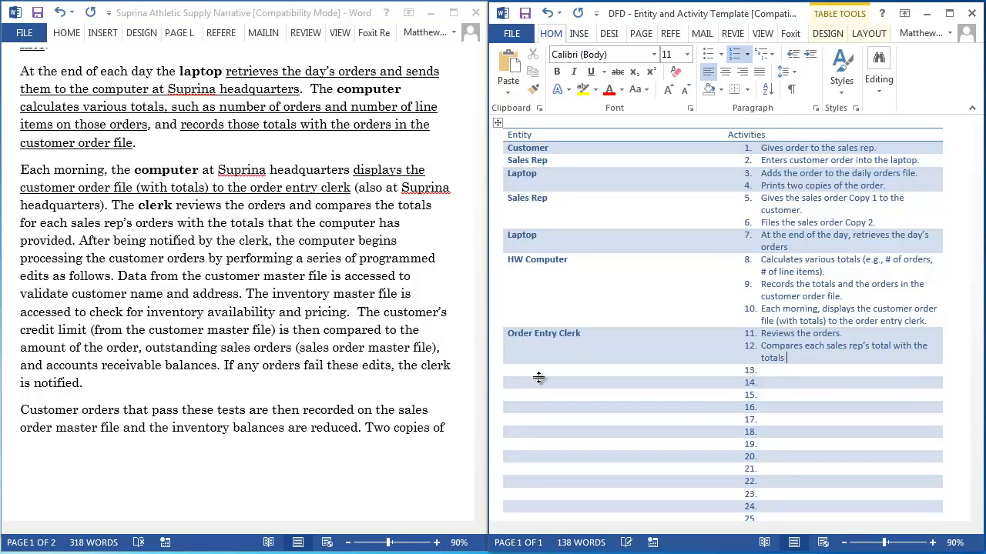
pyautogui.write(' provided by the computer.')
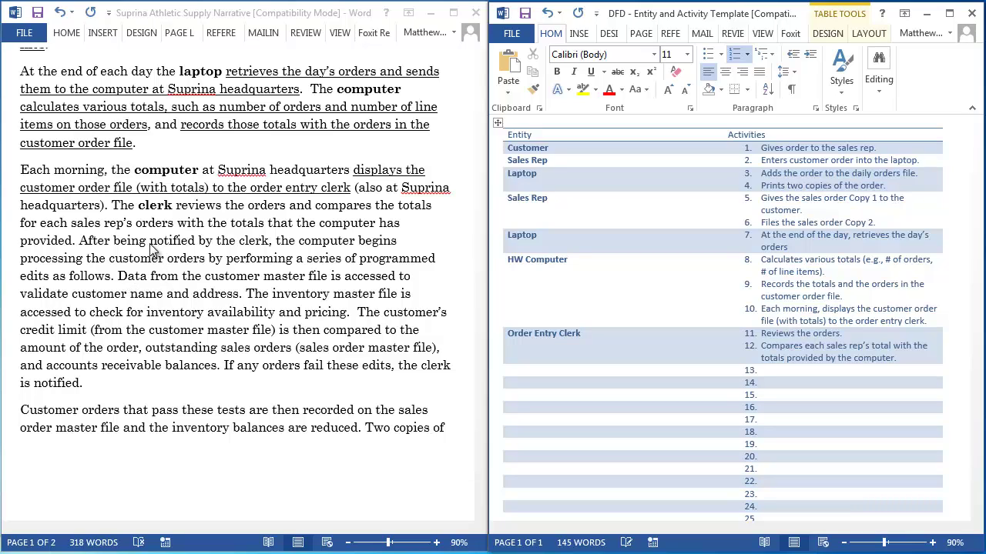
# Underline 'notified by the clerk' and add clerk activity 13, 'Notifies the HQ computer to proceed.'.
pyautogui.moveTo(150, 244); pyautogui.dragTo(256, 242)
pyautogui.hotkey('ctrl', 'u')
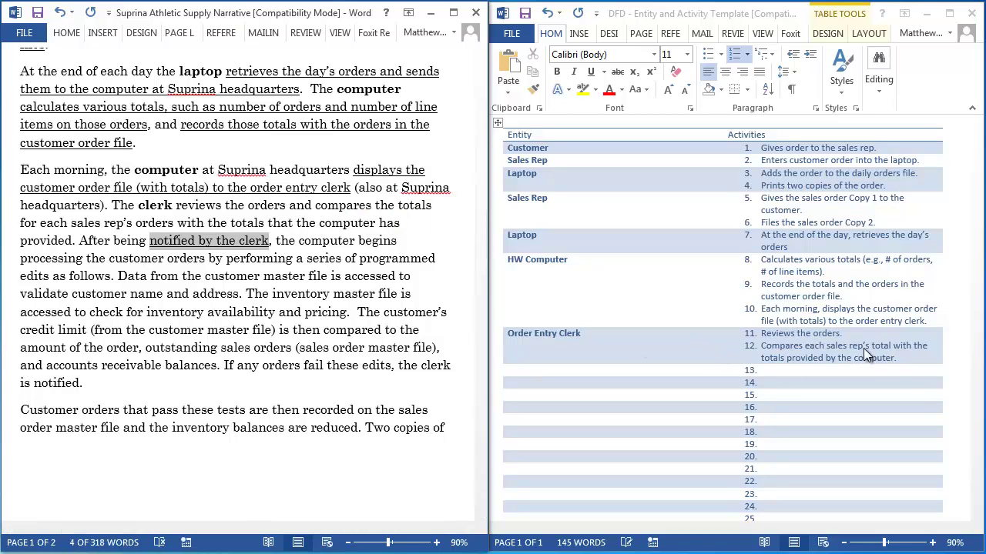
pyautogui.click(911, 358)
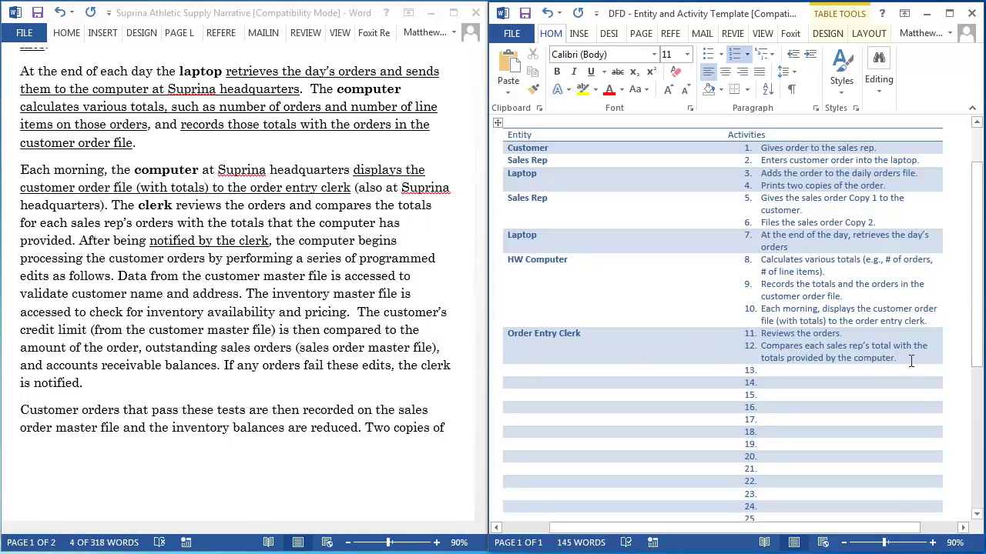
pyautogui.press('Return')
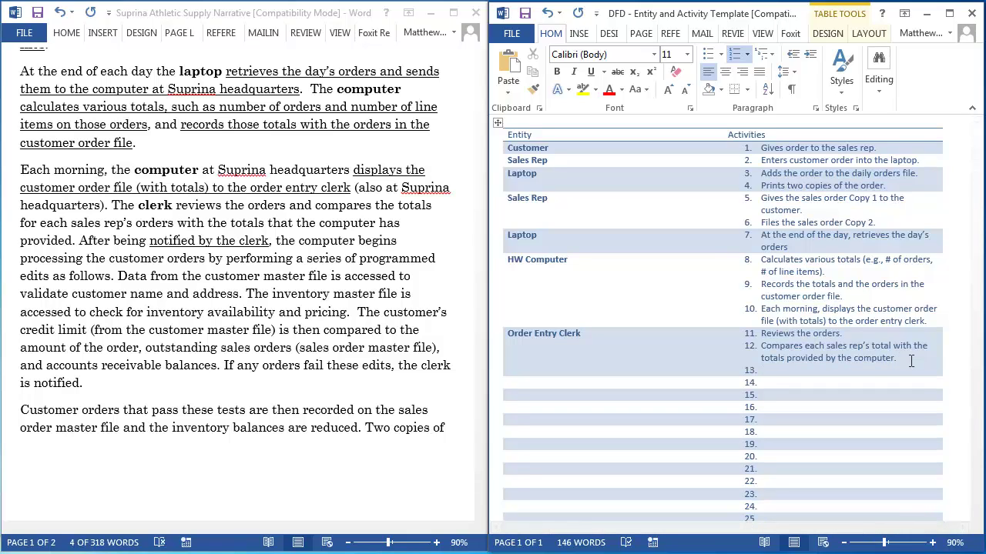
pyautogui.write('Notifies the HWQ con')
pyautogui.press('BackSpace')
pyautogui.write('mputer to proceed.')
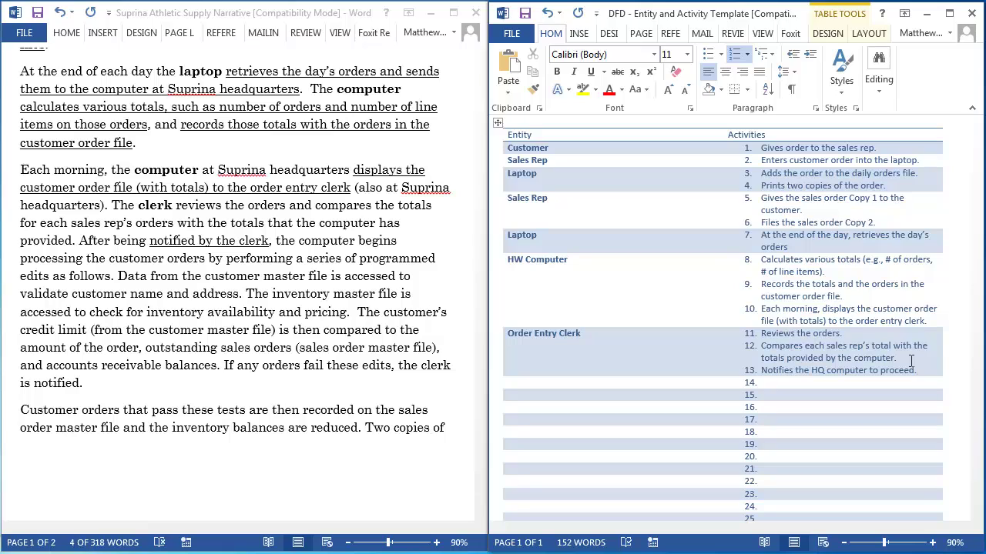
# Enter 'HQ Computer' as the entity in row 14, correcting the HW typo.
pyautogui.click(621, 383)
pyautogui.write('HW Computer')
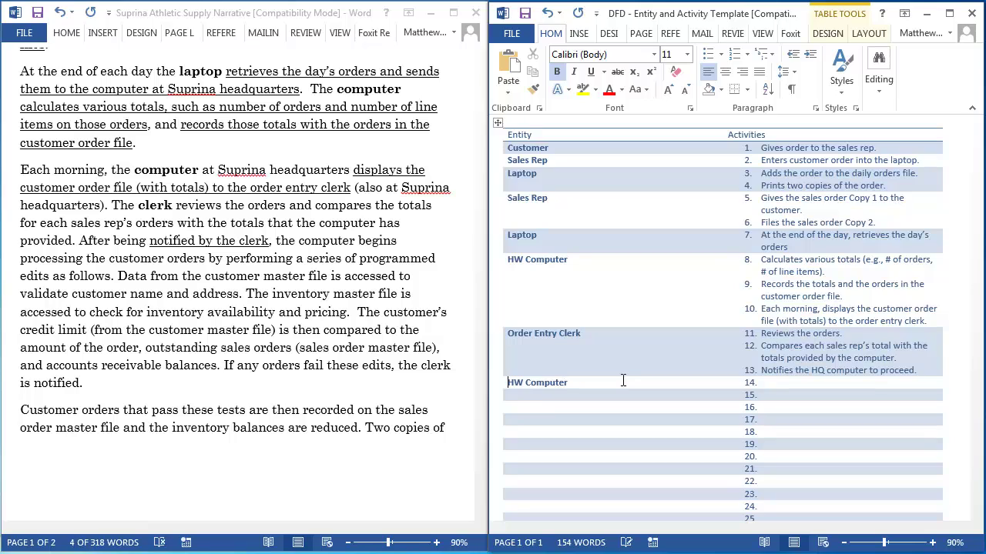
pyautogui.hotkey('ctrl', 'Left')
pyautogui.press('Left')
pyautogui.press('BackSpace')
pyautogui.write('Q')
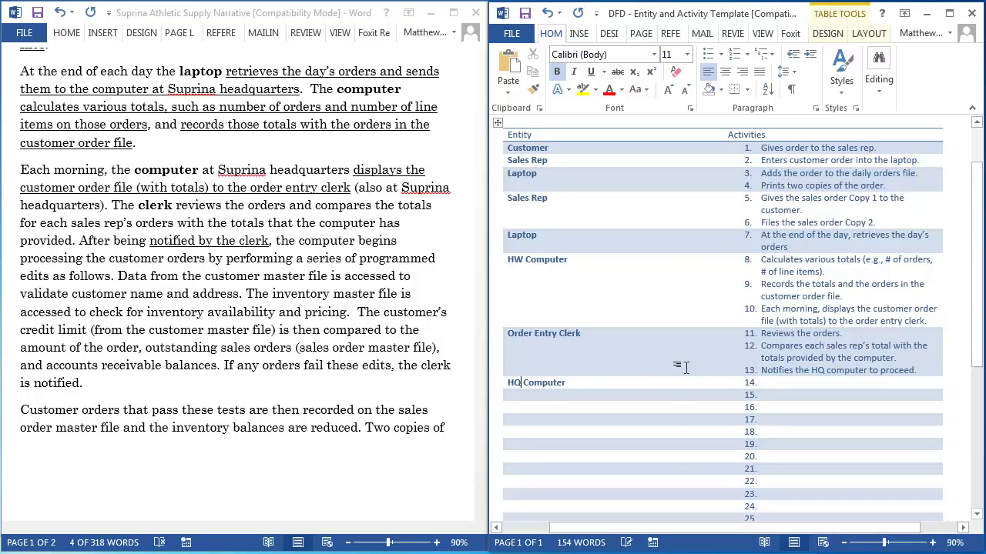
# Rename row 8's entity to HQ Computer and begin activity 14, 'Performs a series of programmed edits.'.
pyautogui.click(522, 260)
pyautogui.press('BackSpace')
pyautogui.write('Q')
pyautogui.click(768, 382)
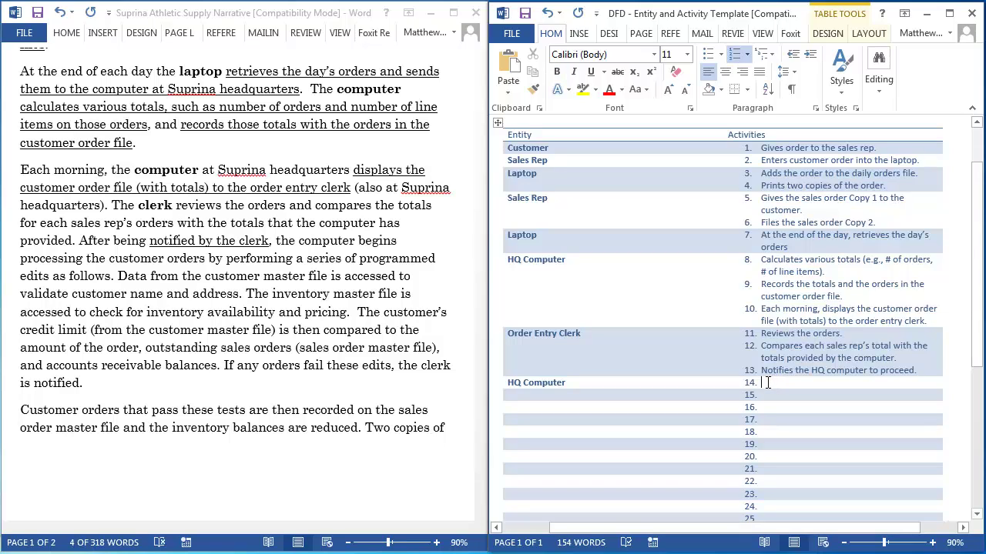
pyautogui.write('Performs')
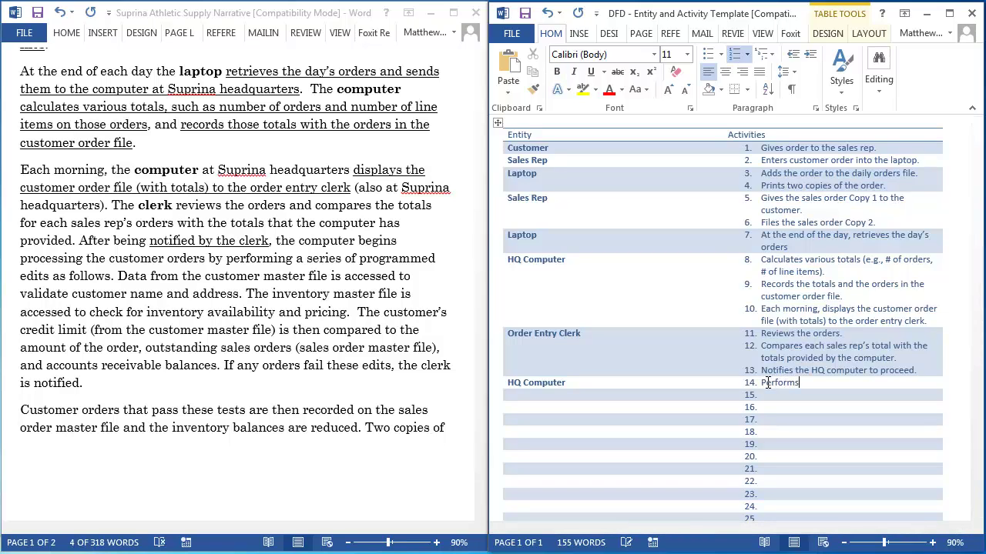
pyautogui.write(' a series of programmed edits.')
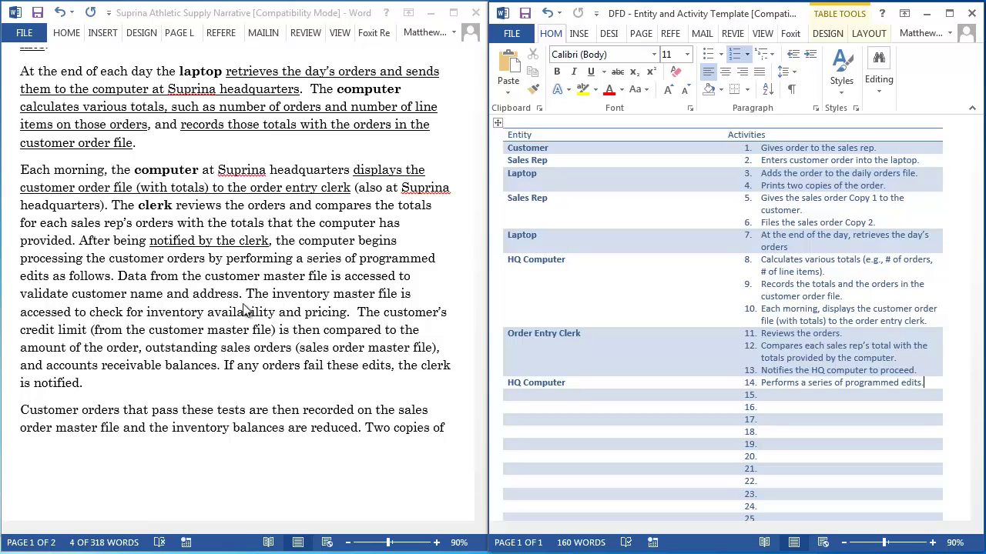
# After activity 14, add 'Validates customer name and address with the customer master file.' and start item 16.
pyautogui.click(925, 382)
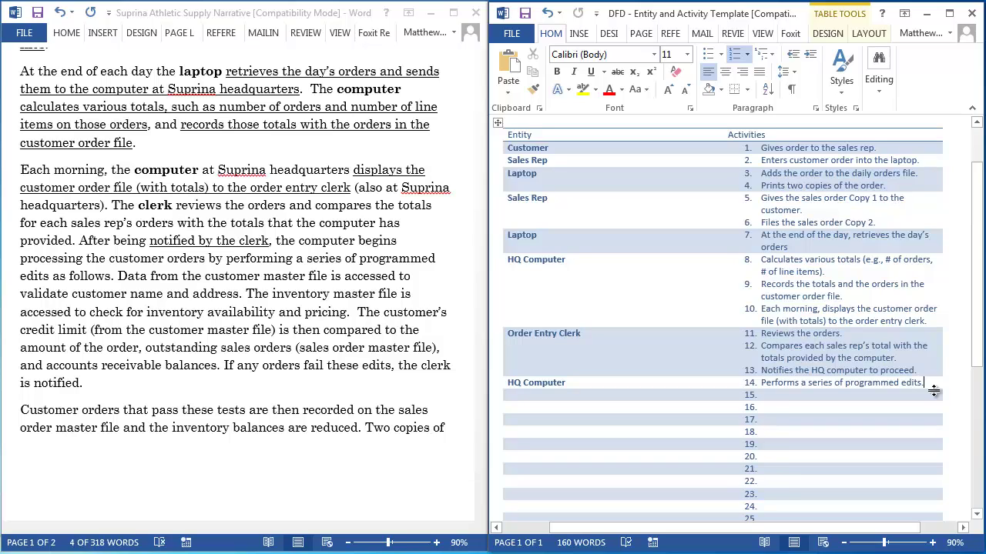
pyautogui.write('Validates')
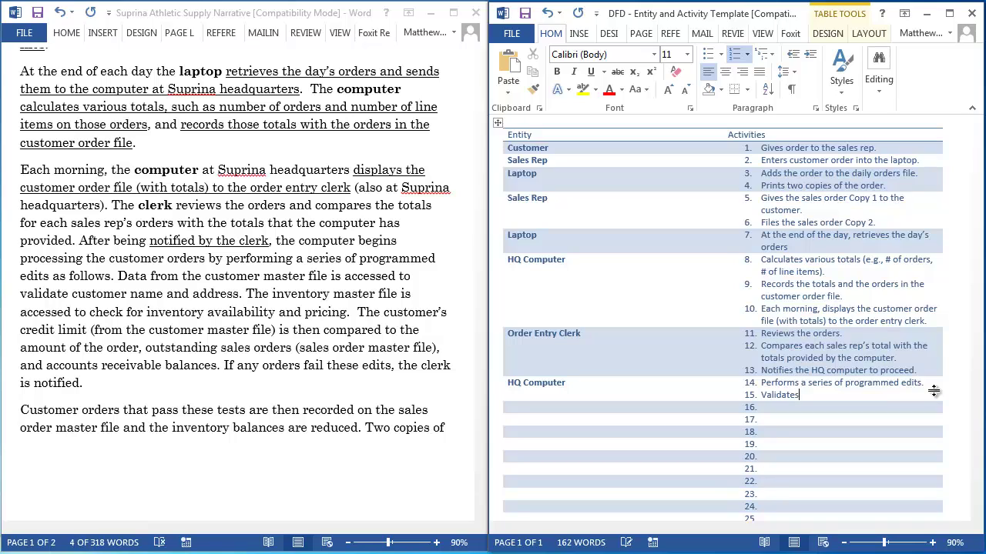
pyautogui.write(' customer name and address')
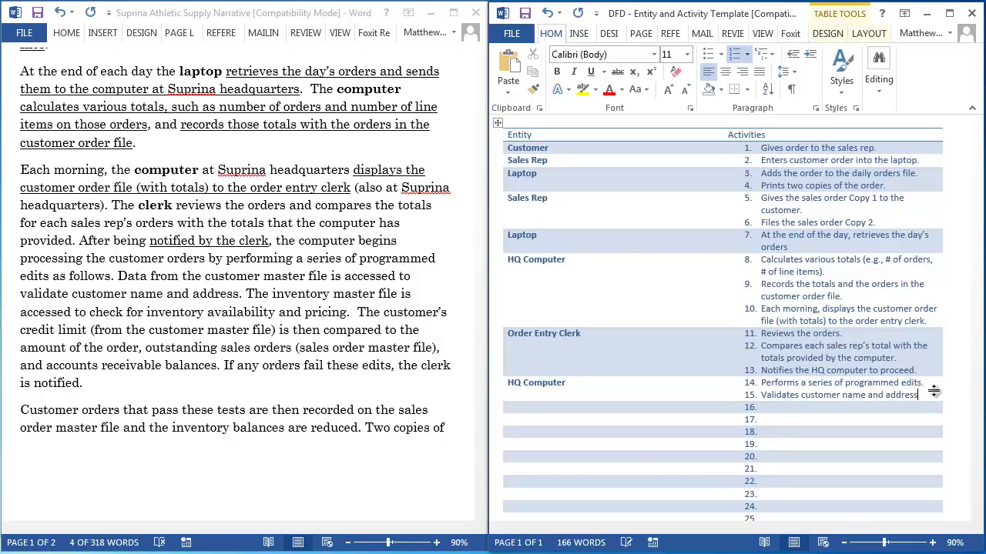
pyautogui.write(' with t')
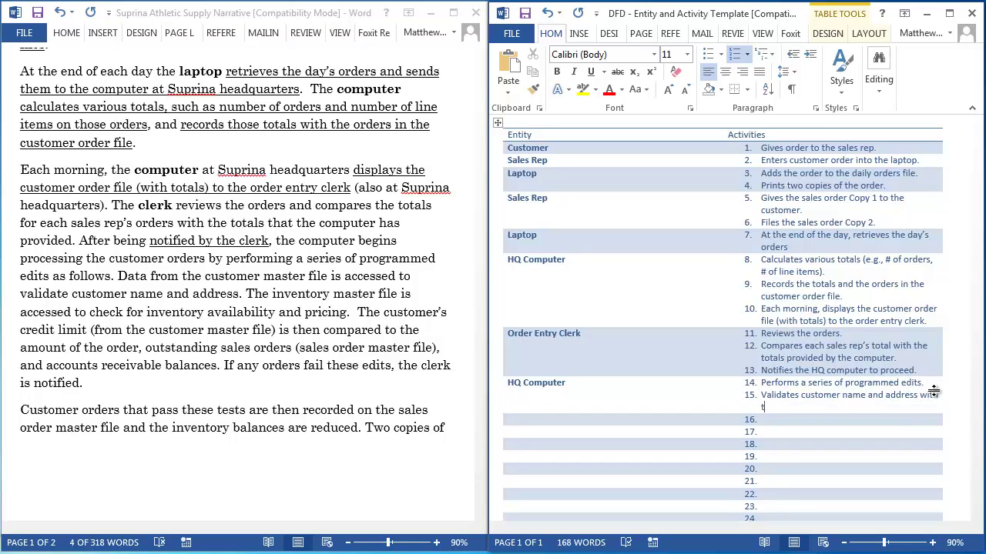
pyautogui.write('he customer master file.')
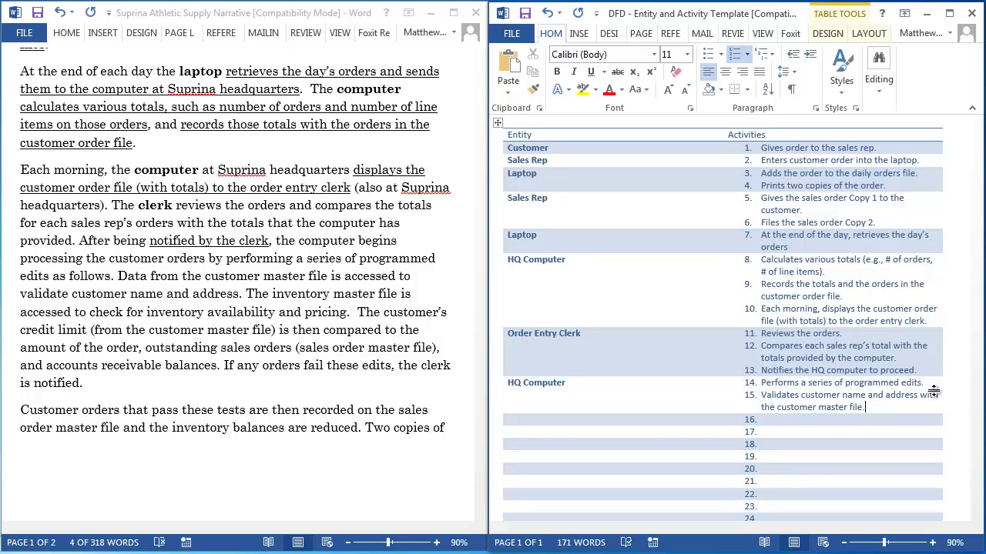
pyautogui.press('Return')
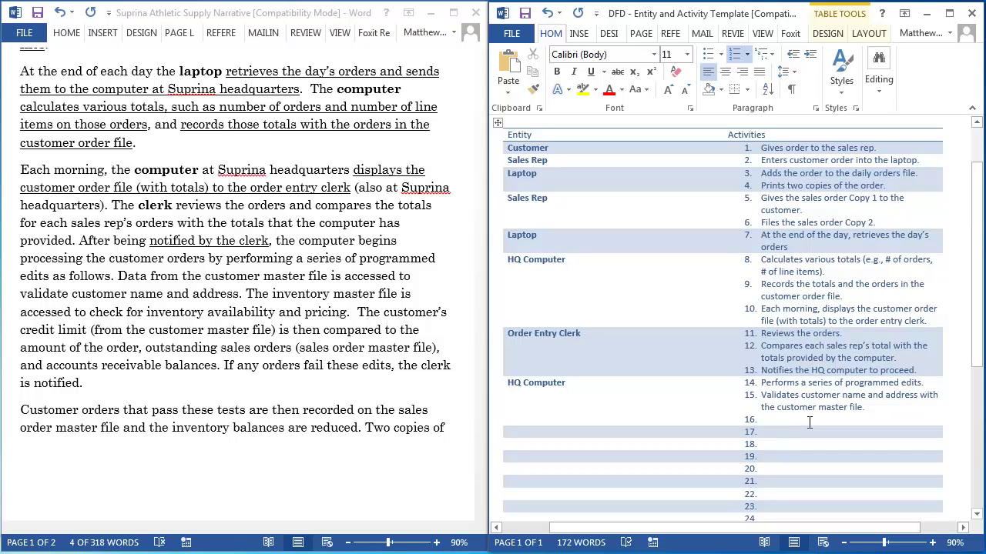
# Enter 'Checks inventory availability and prices in the inventory master file.' as item 16, then begin item 17.
pyautogui.write('Checks')
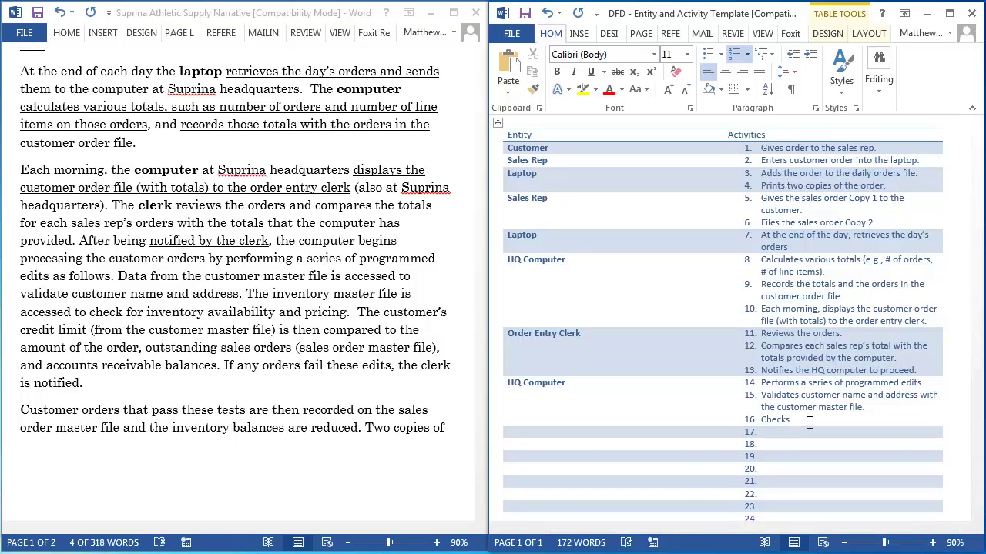
pyautogui.write(' inventory availability and prices in the inven')
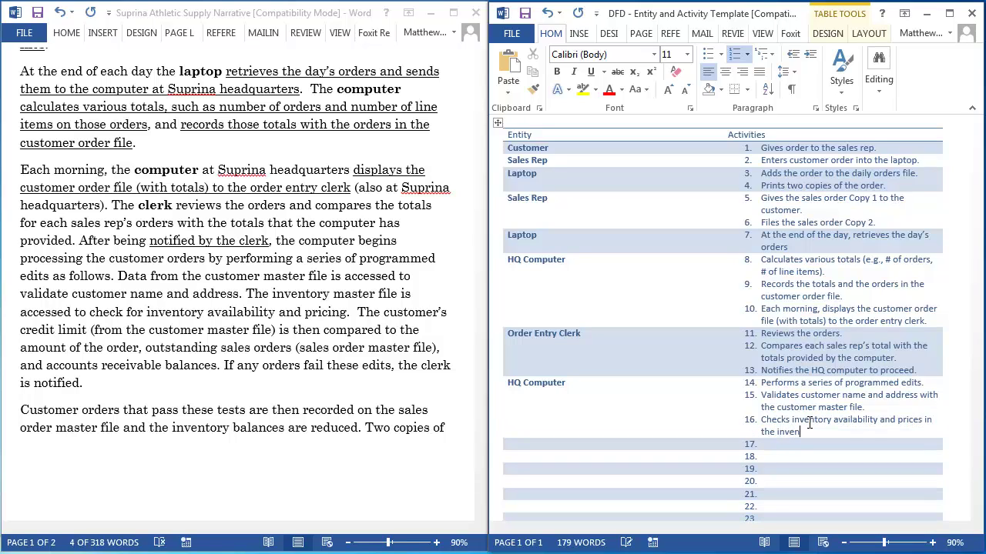
pyautogui.write('tory master file.')
pyautogui.press('Return')
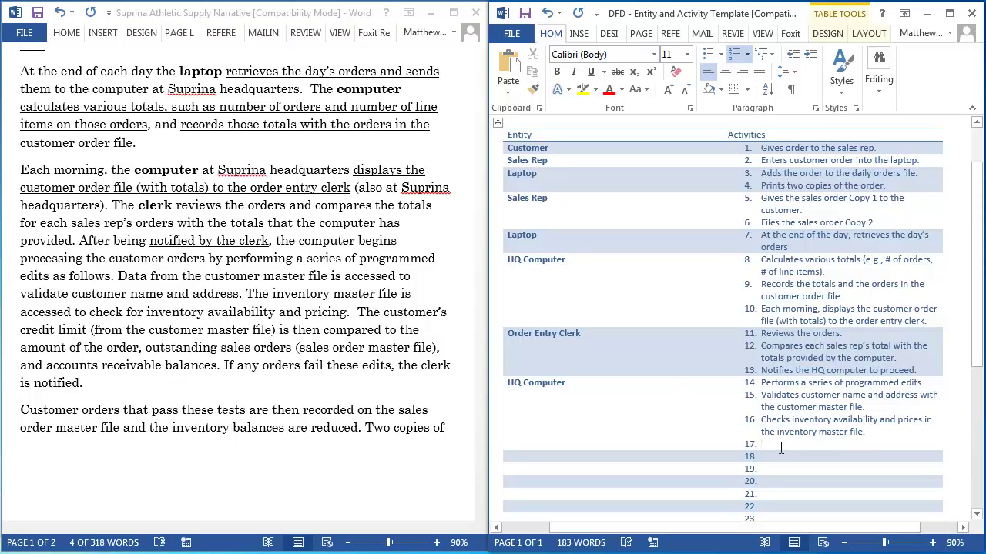
# Add activity 17 checking credit limit against order amount, outstanding sales orders and accounts receivables, fixing spelling.
pyautogui.write('Checks')
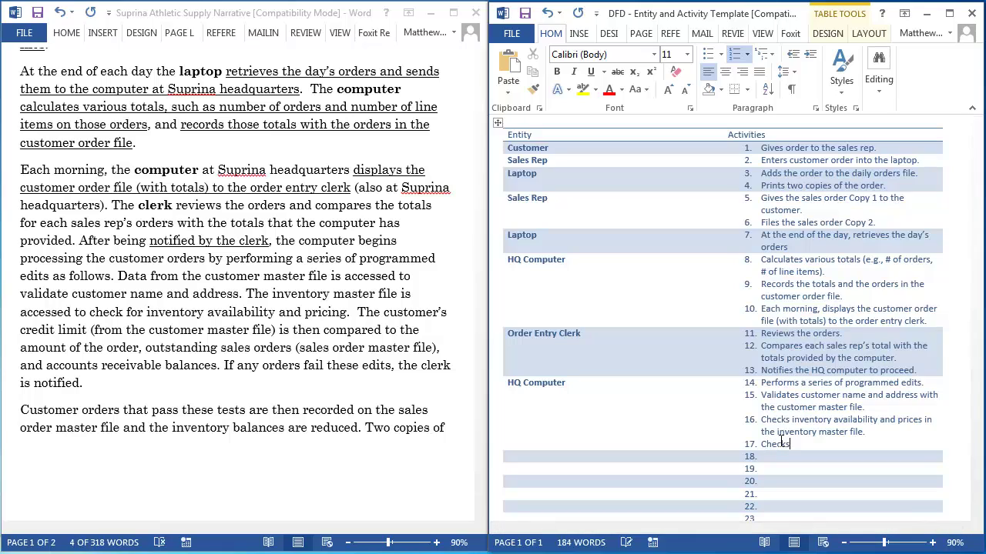
pyautogui.write(" customer's credit limit in the cust")
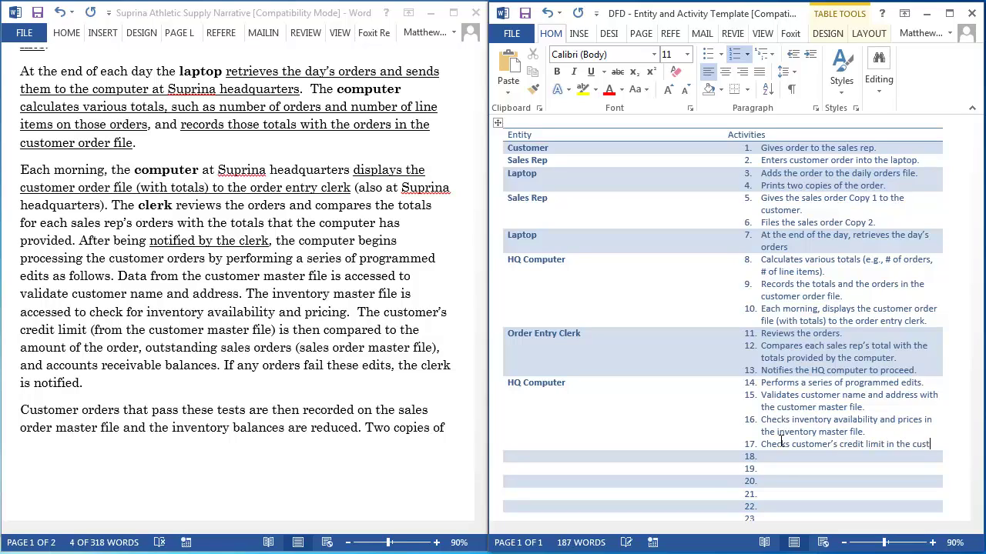
pyautogui.write('omer master file agains')
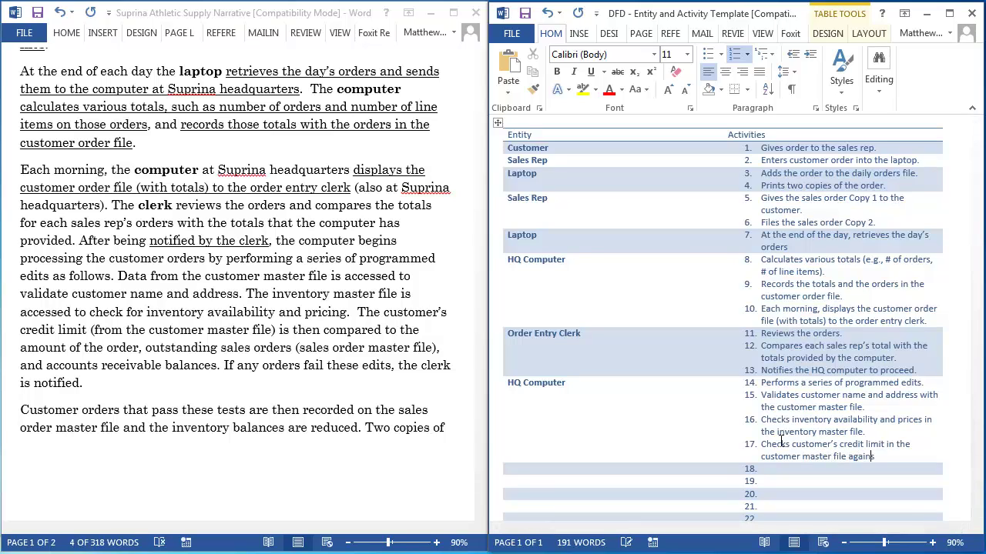
pyautogui.write('t the order amount,')
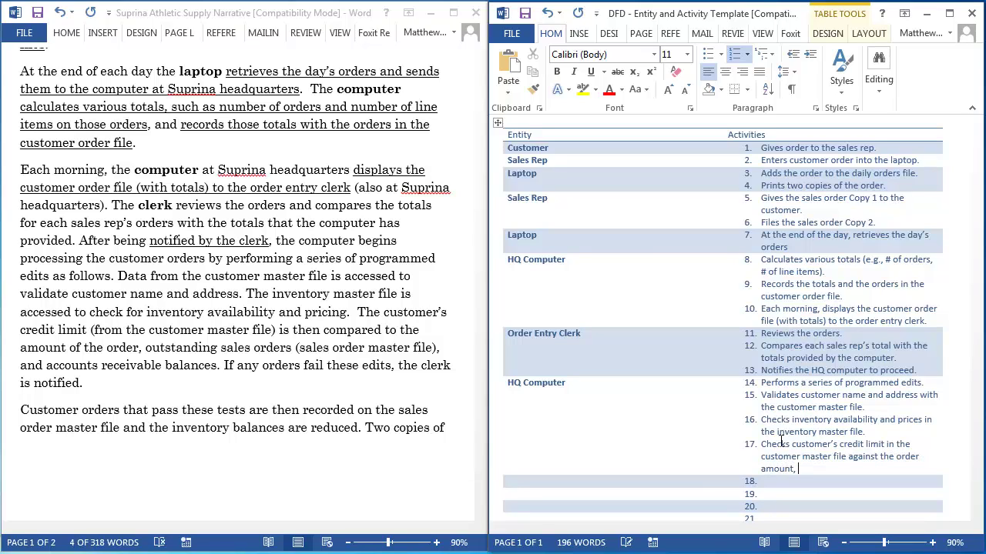
pyautogui.write(' (outstandin')
pyautogui.press('BackSpace')
pyautogui.press('BackSpace')
pyautogui.press('BackSpace')
pyautogui.press('BackSpace')
pyautogui.press('BackSpace')
pyautogui.press('BackSpace')
pyautogui.press('BackSpace')
pyautogui.press('BackSpace')
pyautogui.press('BackSpace')
pyautogui.press('BackSpace')
pyautogui.press('BackSpace')
pyautogui.write('outstanding sales orders (sales order ')
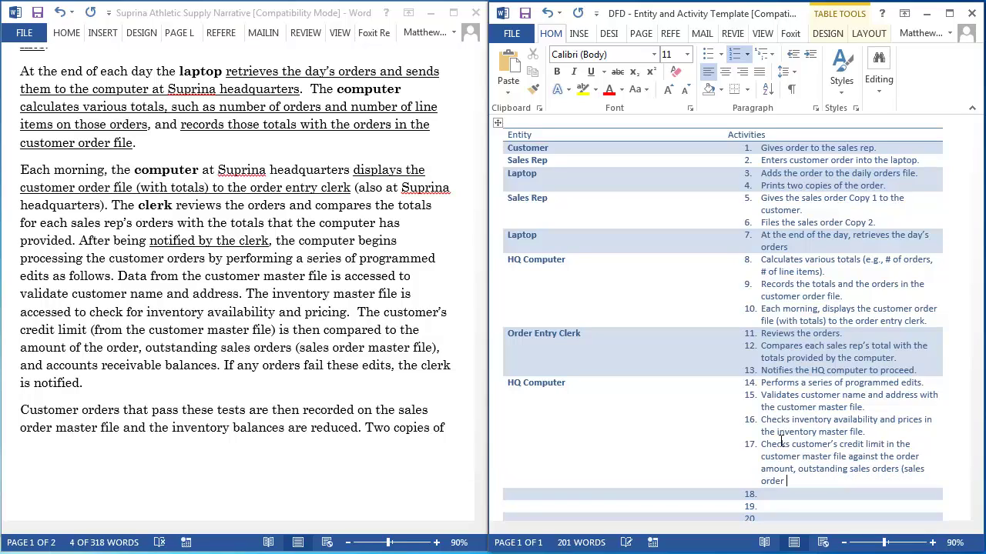
pyautogui.write('master file), and the cacou')
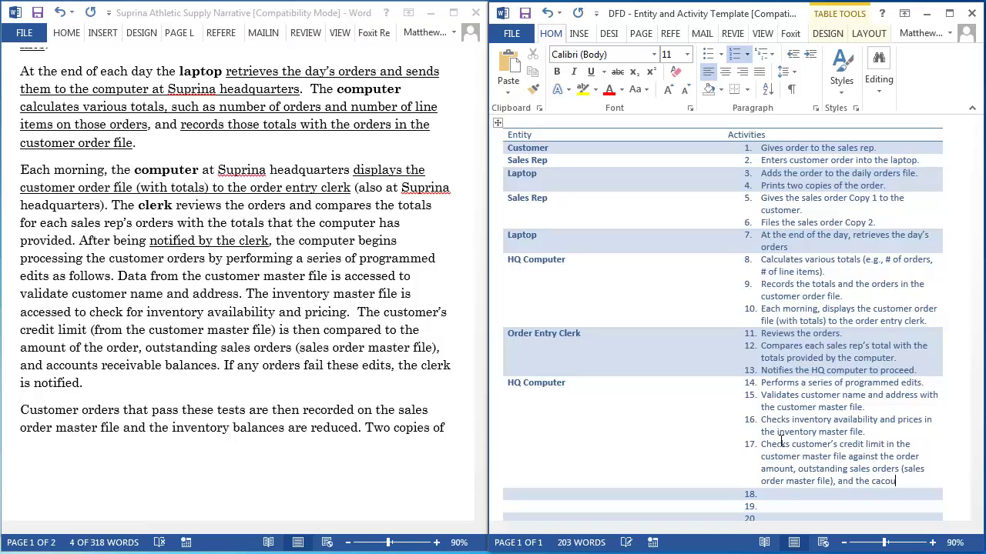
pyautogui.press('BackSpace')
pyautogui.press('BackSpace')
pyautogui.press('BackSpace')
pyautogui.write('accounts receiv')
pyautogui.press('BackSpace')
pyautogui.press('BackSpace')
pyautogui.press('BackSpace')
pyautogui.write('ieveables.')
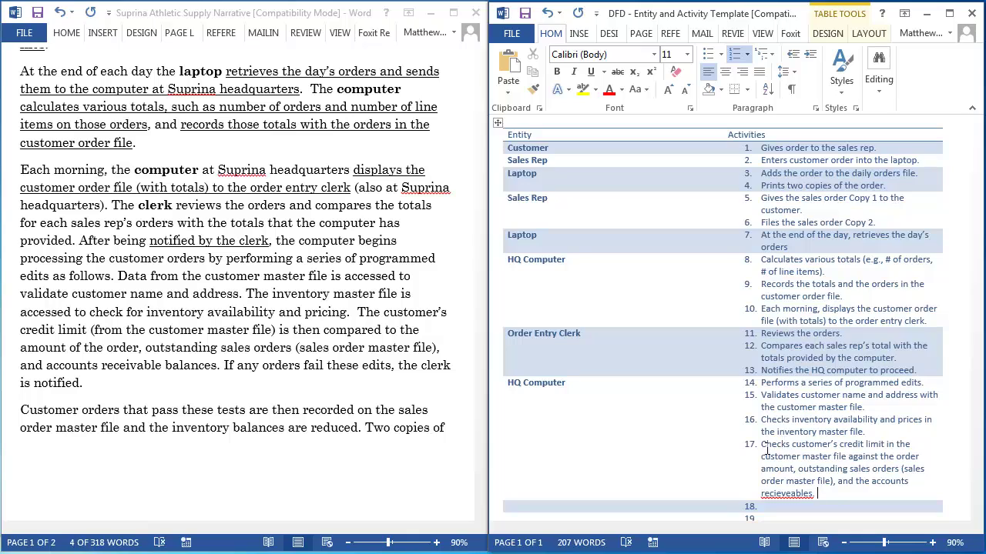
pyautogui.rightClick(785, 496)
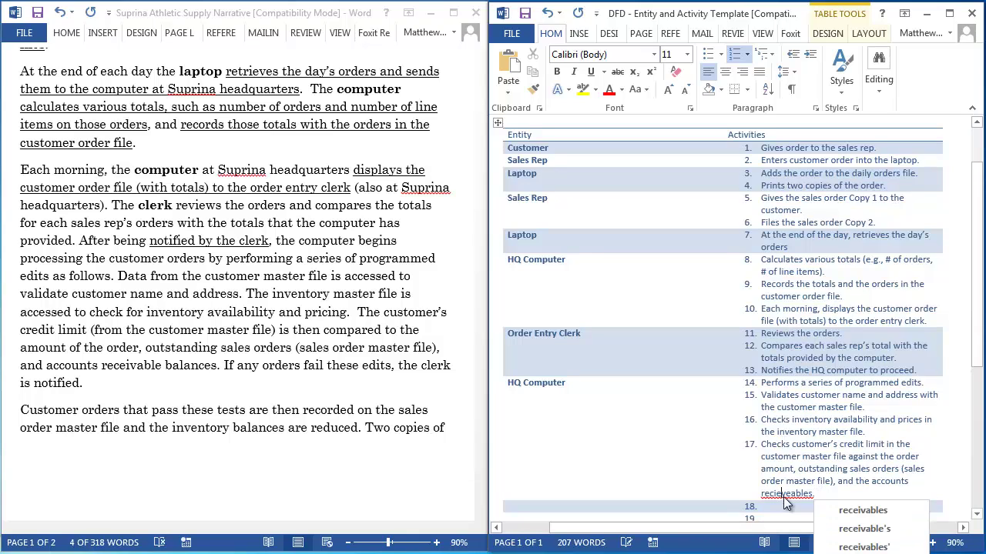
pyautogui.click(855, 511)
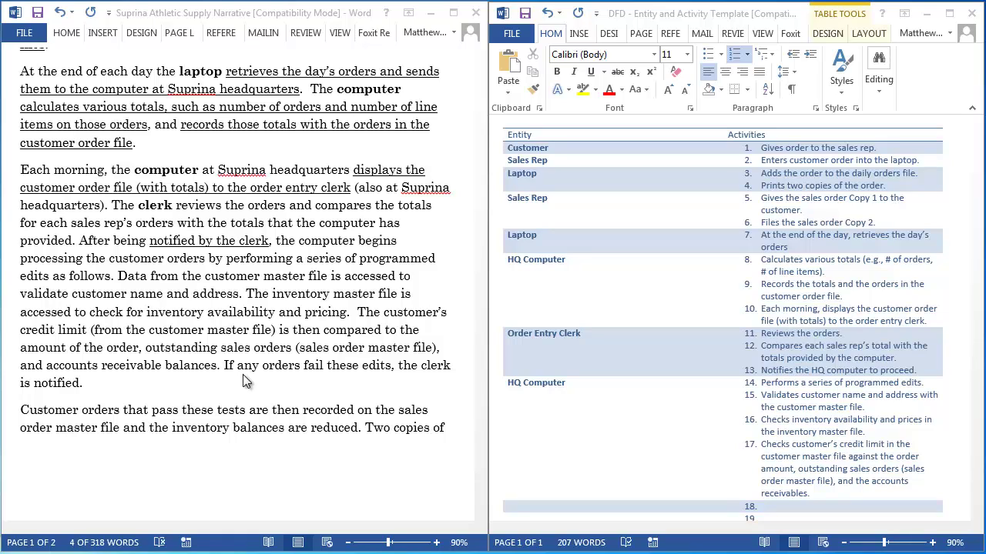
# After 'receivables.', add activity 18, 'If any check fails, notifies the order entry clerk.'.
pyautogui.click(823, 491)
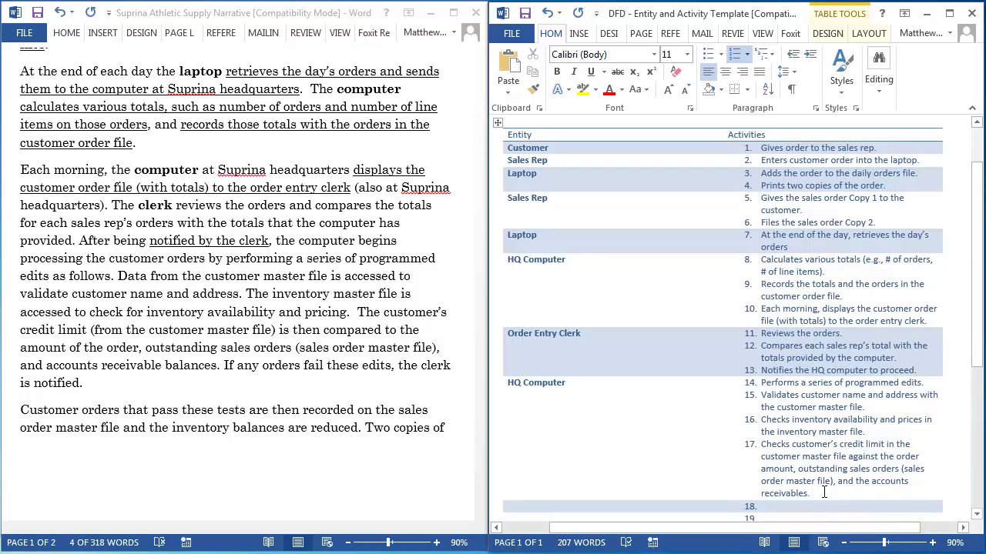
pyautogui.press('Return')
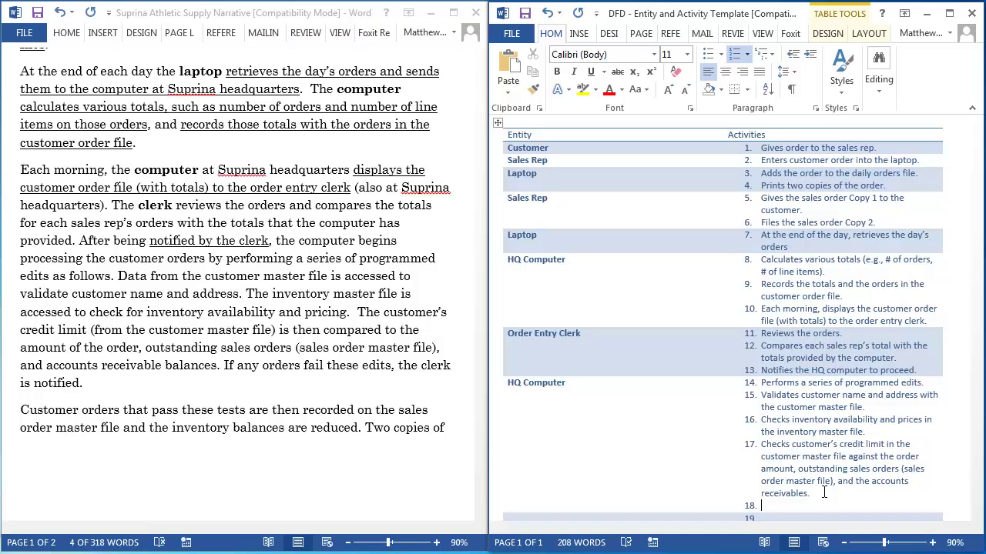
pyautogui.write('If any check fails, notif')
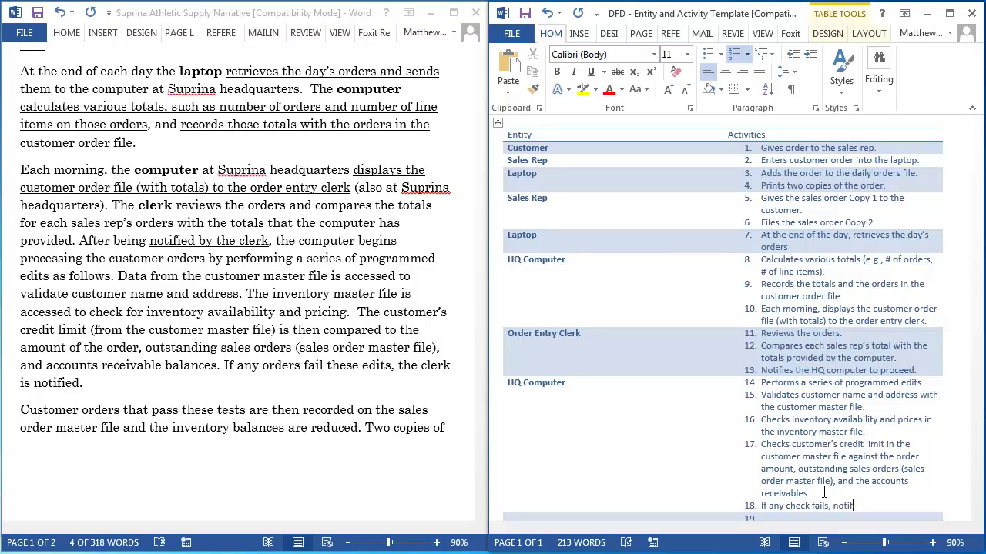
pyautogui.write('ies the order entry clerk.')
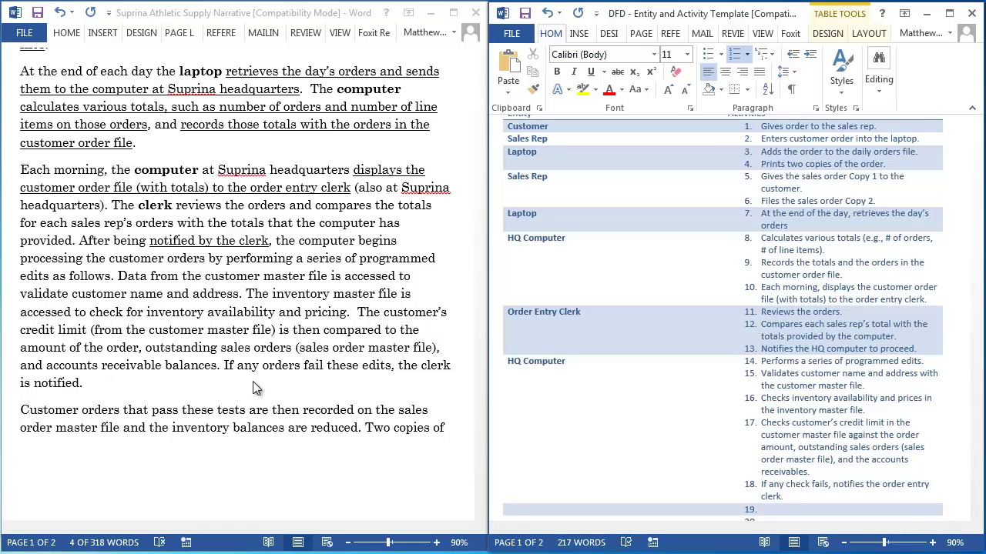
# Add activity 19, 'Records the customer order in the sales order master file.'.
pyautogui.click(85, 423)
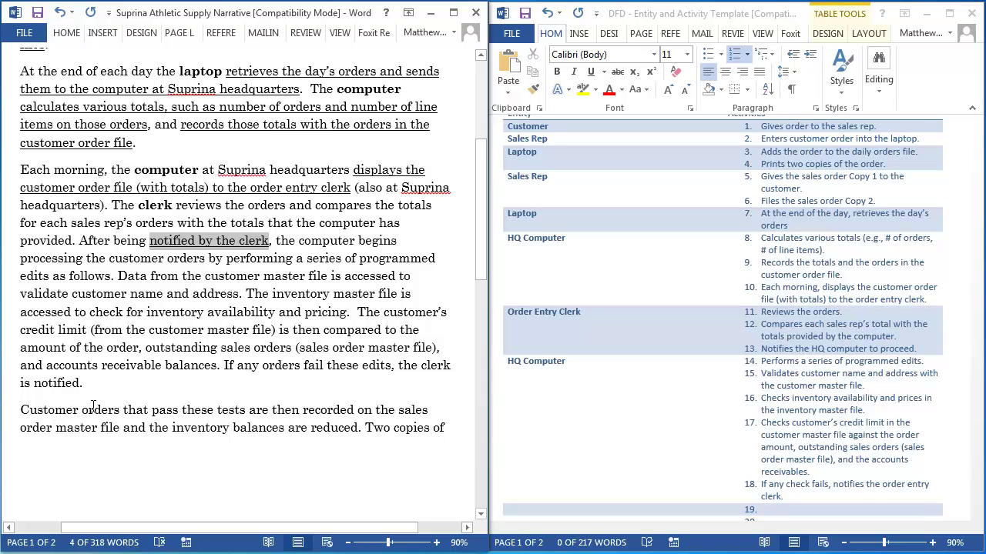
pyautogui.scroll(-5, 97, 404)
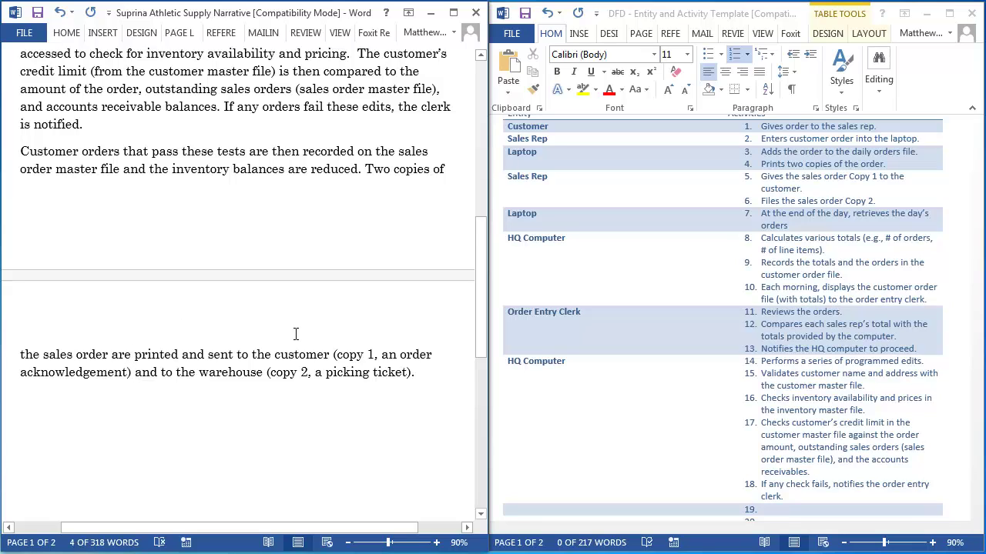
pyautogui.click(793, 497)
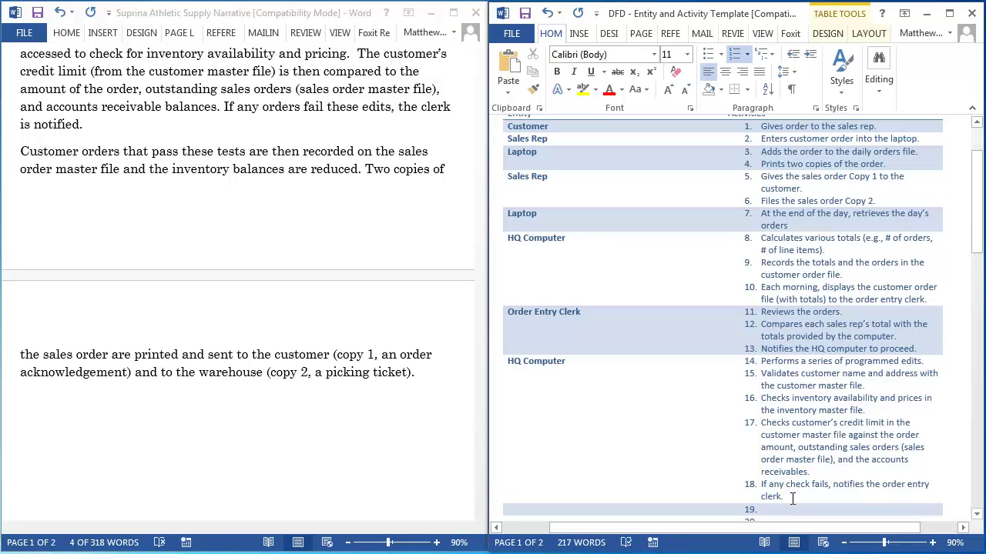
pyautogui.press('Return')
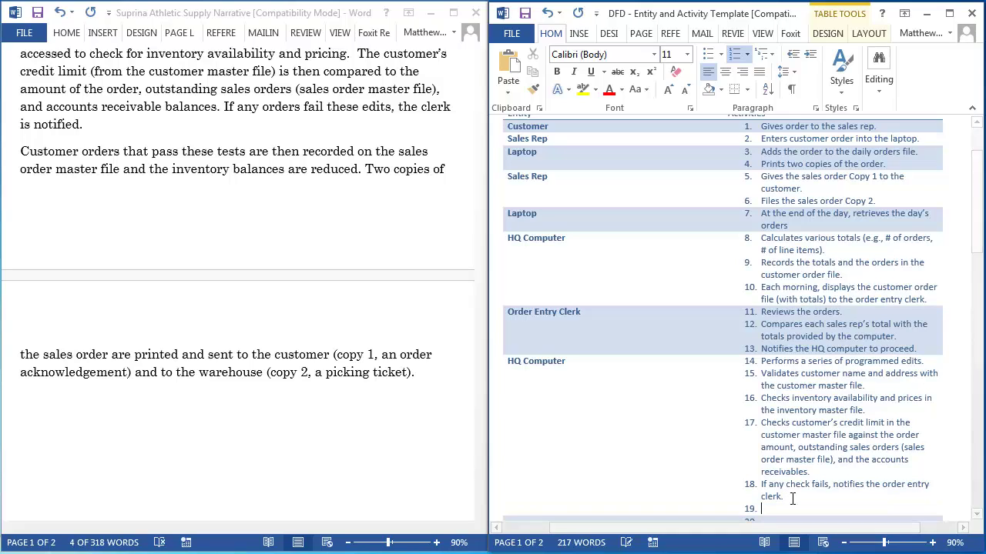
pyautogui.write('Records the customer order in the sales order master file.')
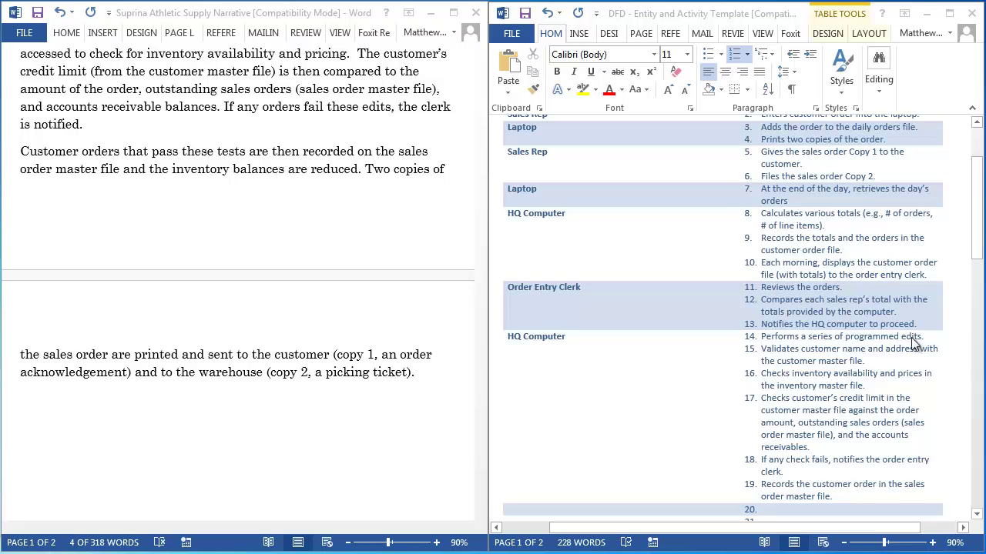
# Add activity 20, 'Reduces the inventory balances.'.
pyautogui.click(845, 493)
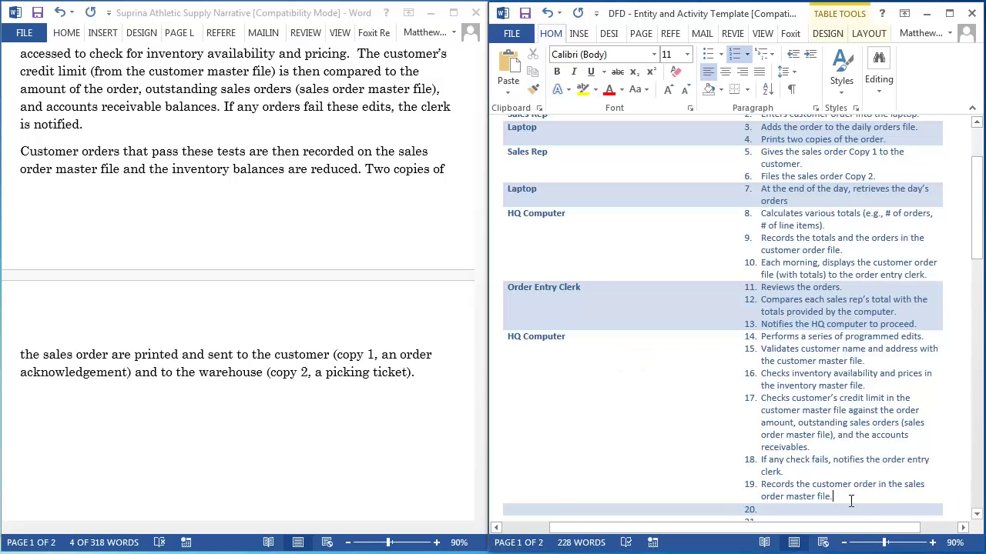
pyautogui.press('Return')
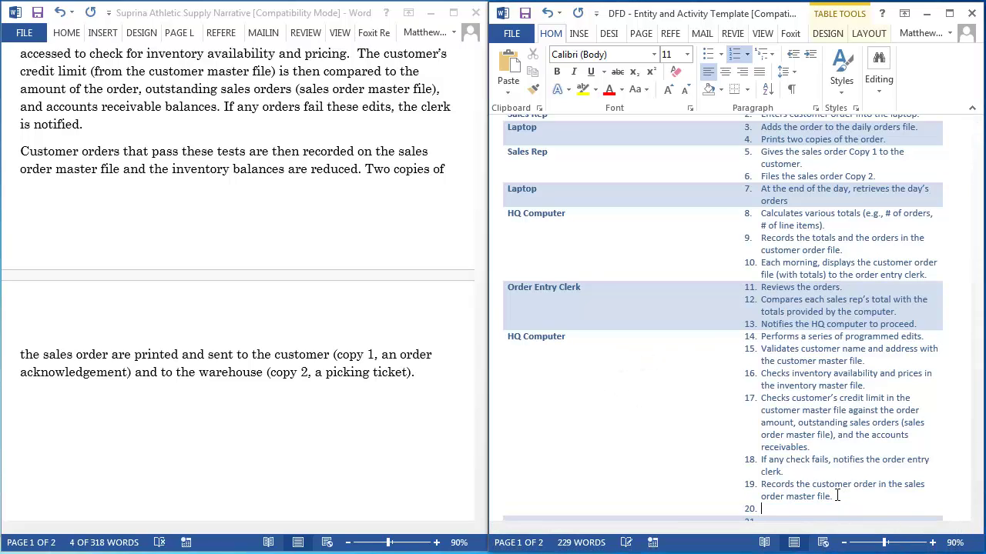
pyautogui.write('Reduces the inventory bal')
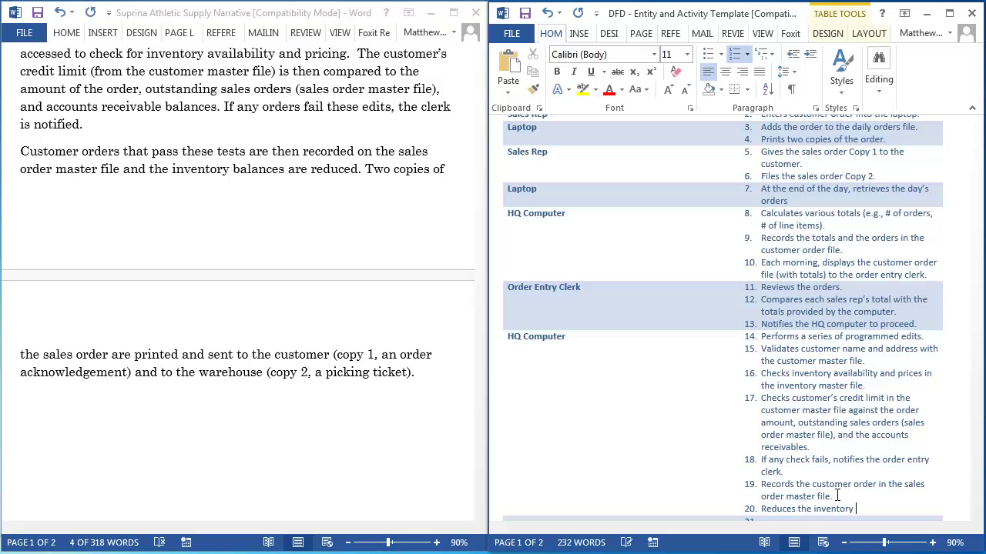
pyautogui.write('ances.')
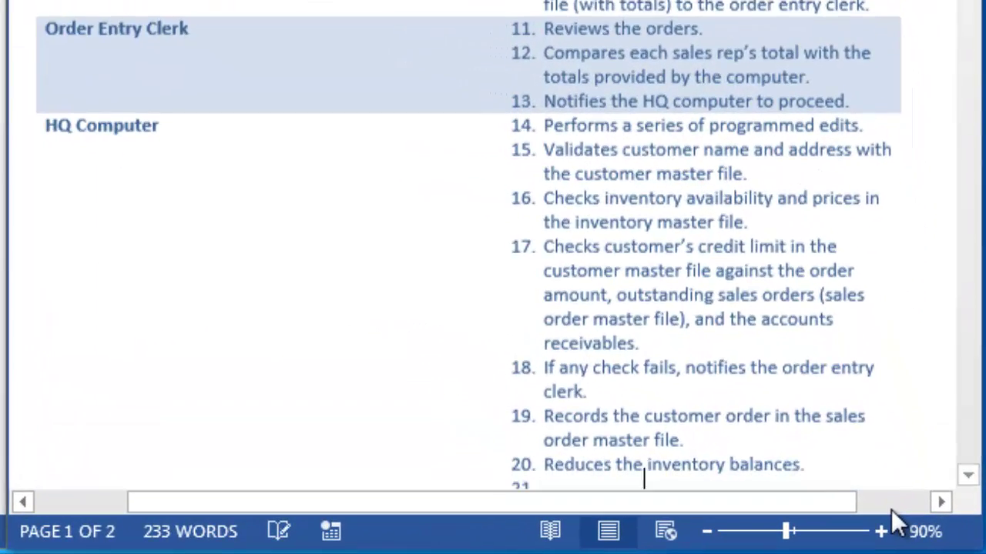
# Add activities 21–23: print two sales order copies, send Copy 1 to customer, picking ticket Copy 2 to warehouse.
pyautogui.press('Return')
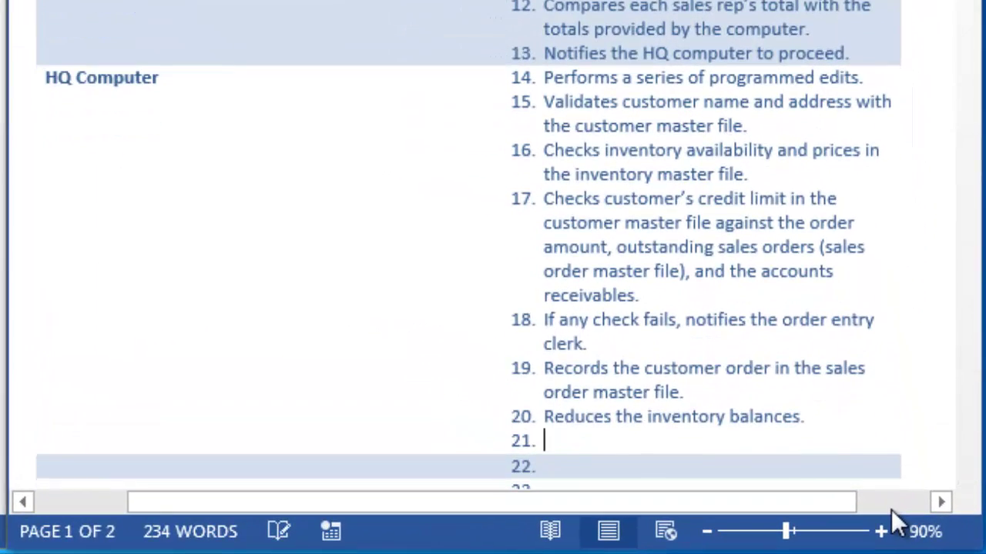
pyautogui.write('Prints ')
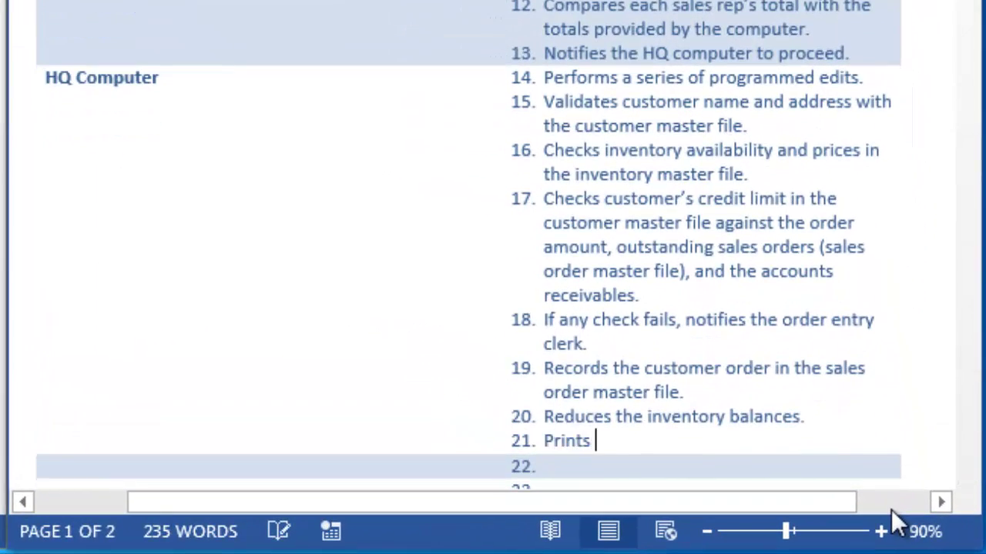
pyautogui.write('two copies o')
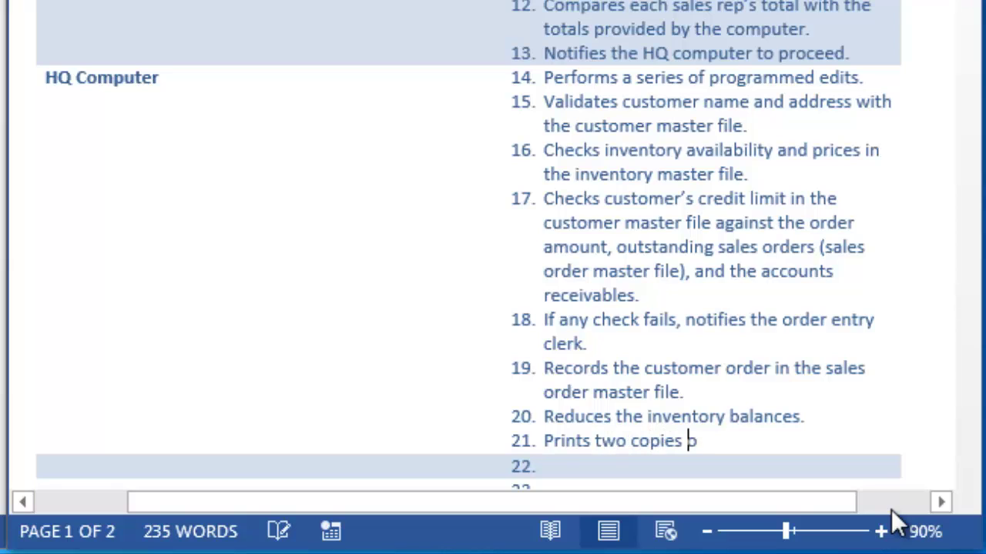
pyautogui.write('f the sale')
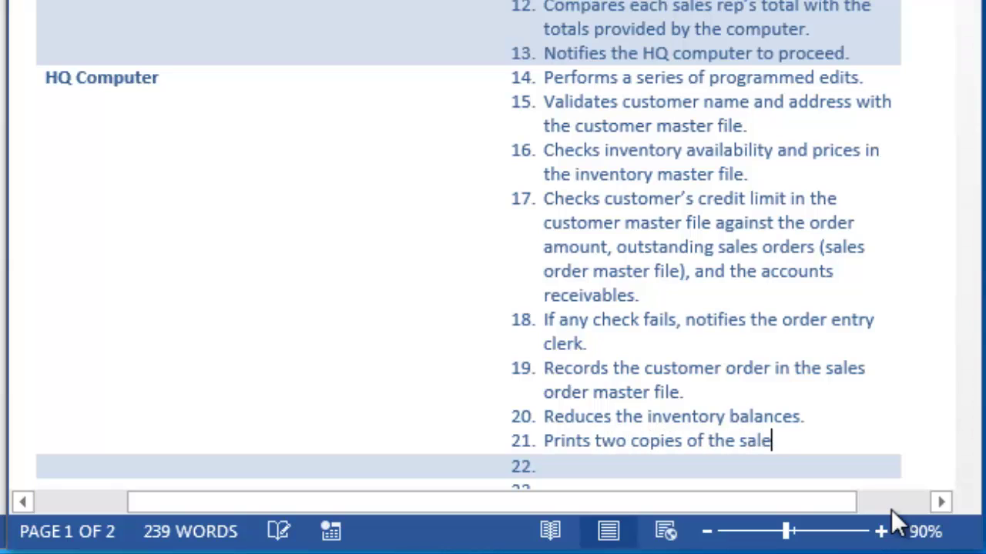
pyautogui.write('s order.')
pyautogui.press('Return')
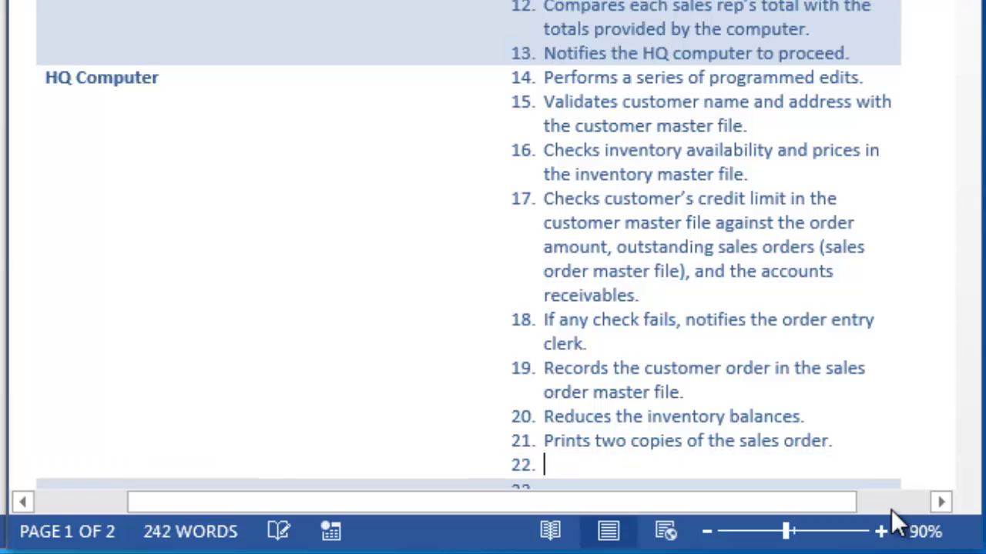
pyautogui.write('Sends order')
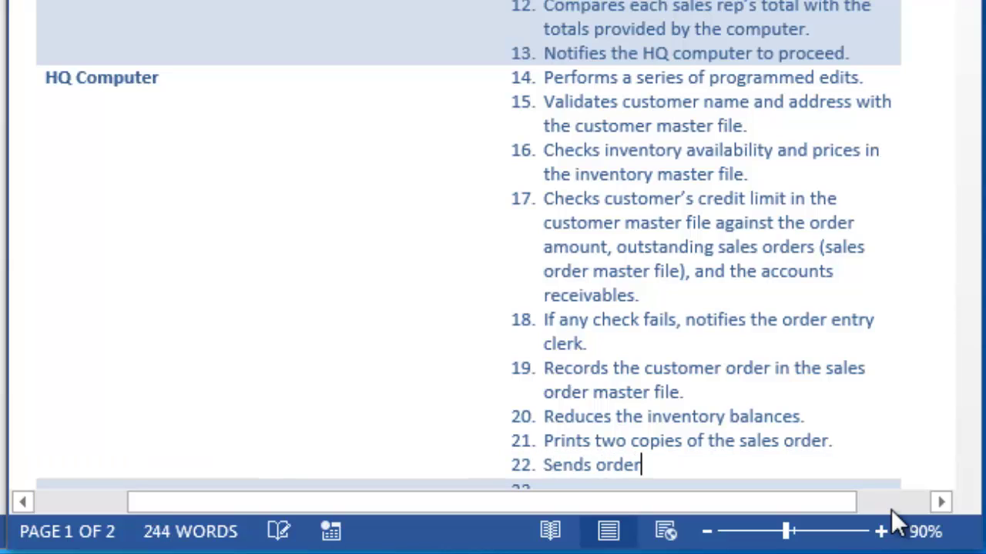
pyautogui.write(' acknow')
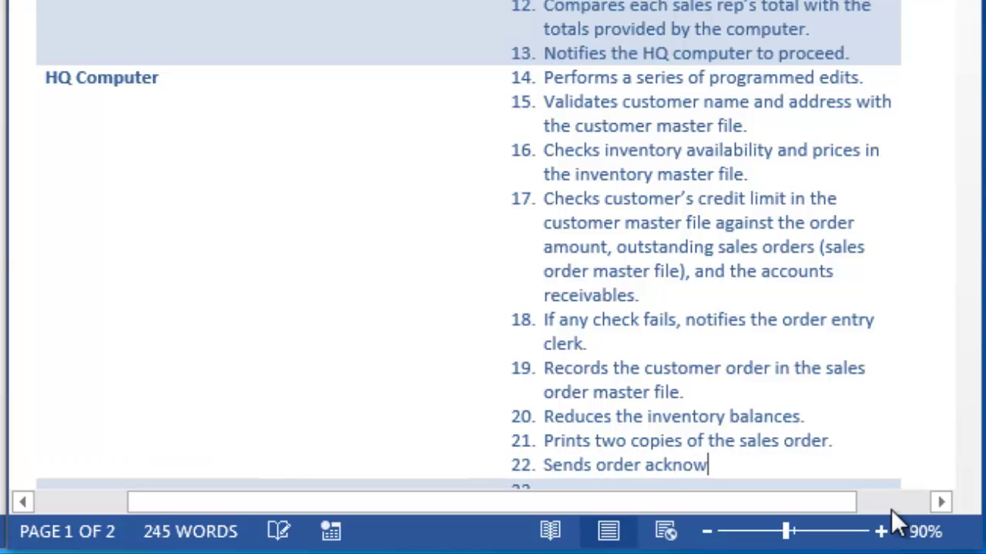
pyautogui.write('ledgement ')
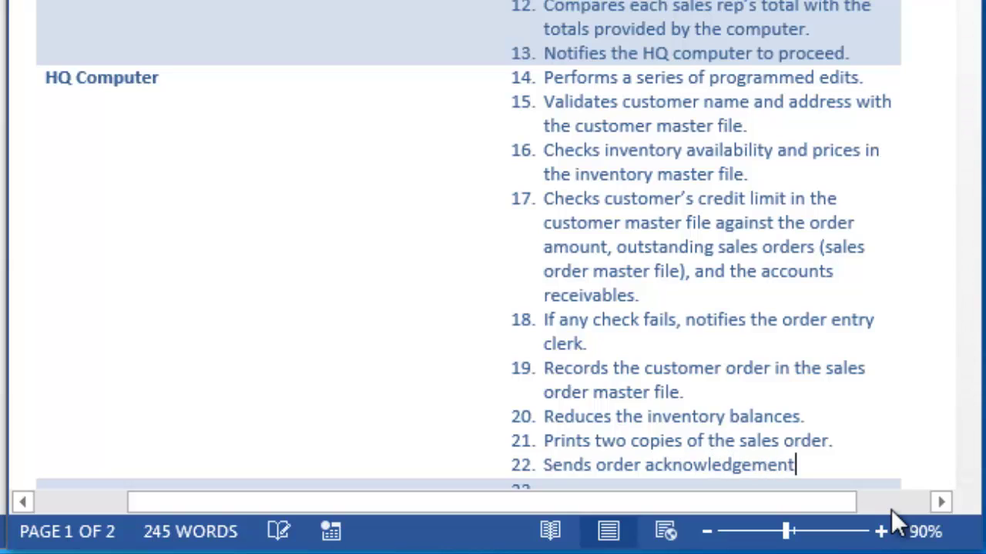
pyautogui.write('(Copy 1')
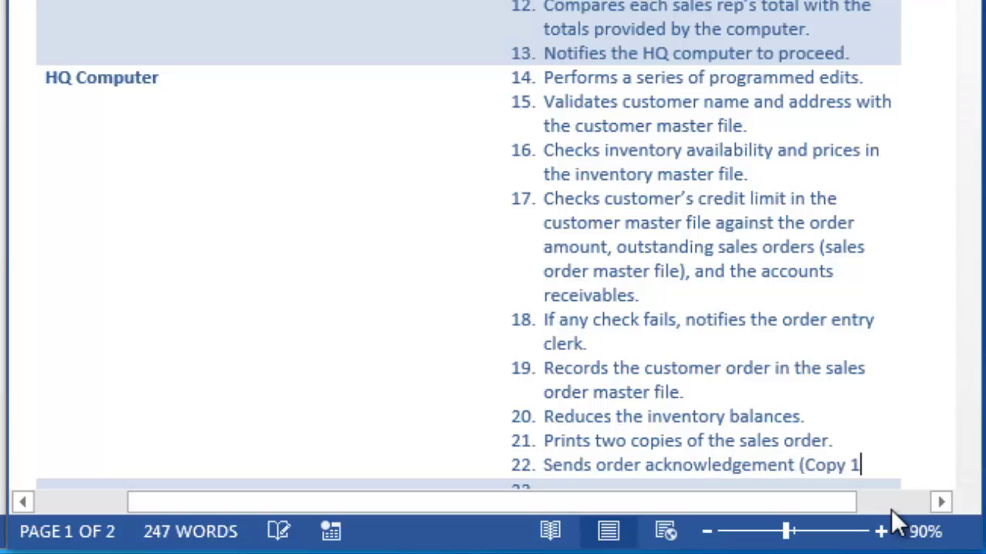
pyautogui.write(') to the customer')
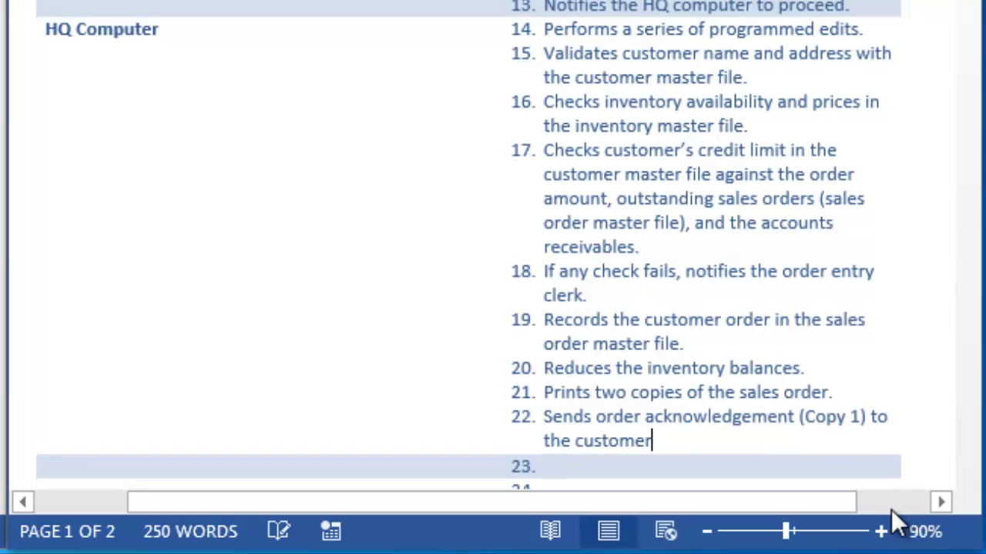
pyautogui.write('.')
pyautogui.press('Return')
pyautogui.write('Sends ')
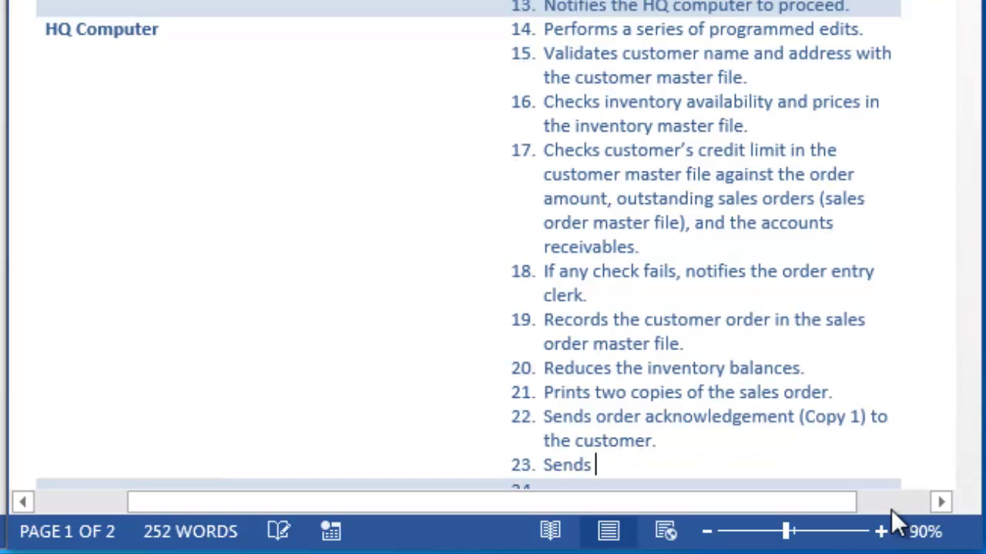
pyautogui.write('picking ticket')
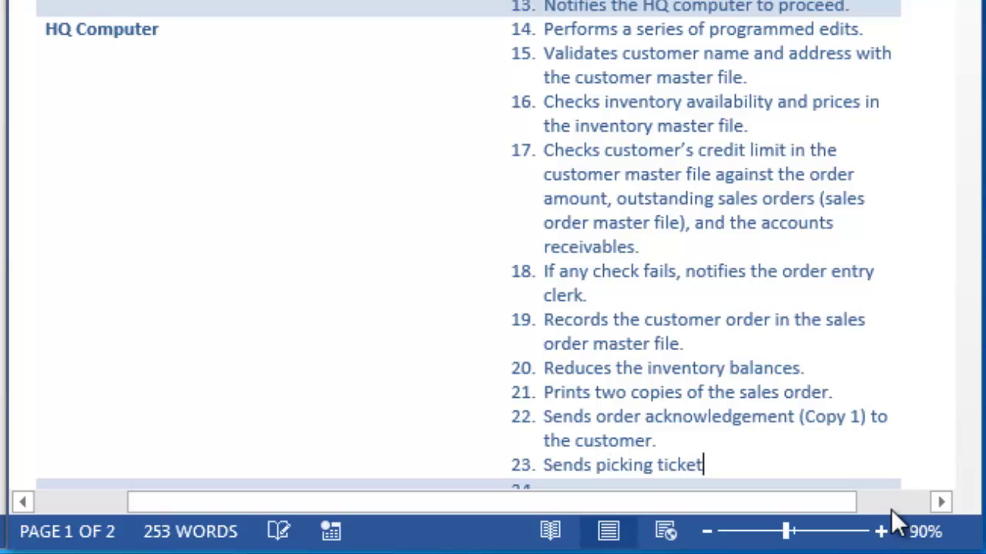
pyautogui.write(' (Copy 2')
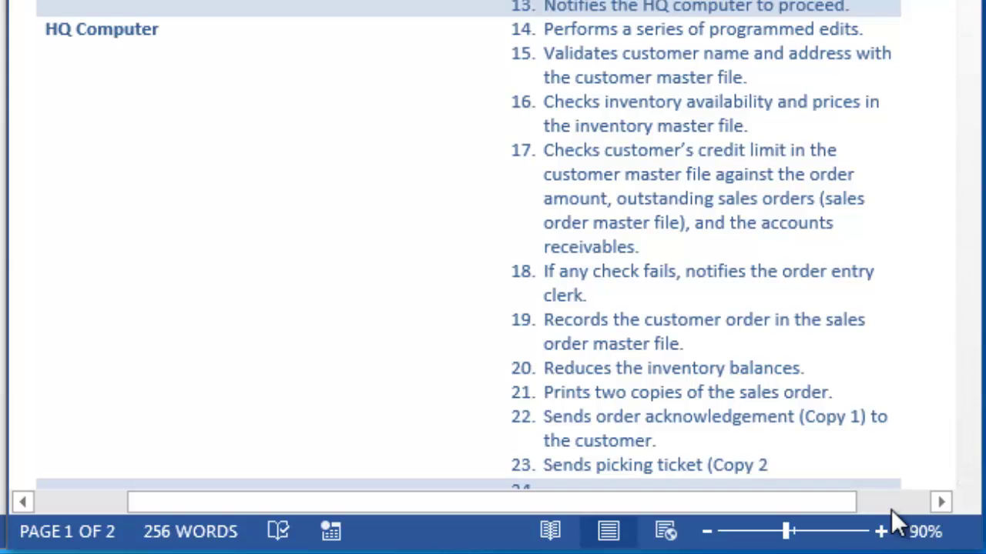
pyautogui.write(') to the wa')
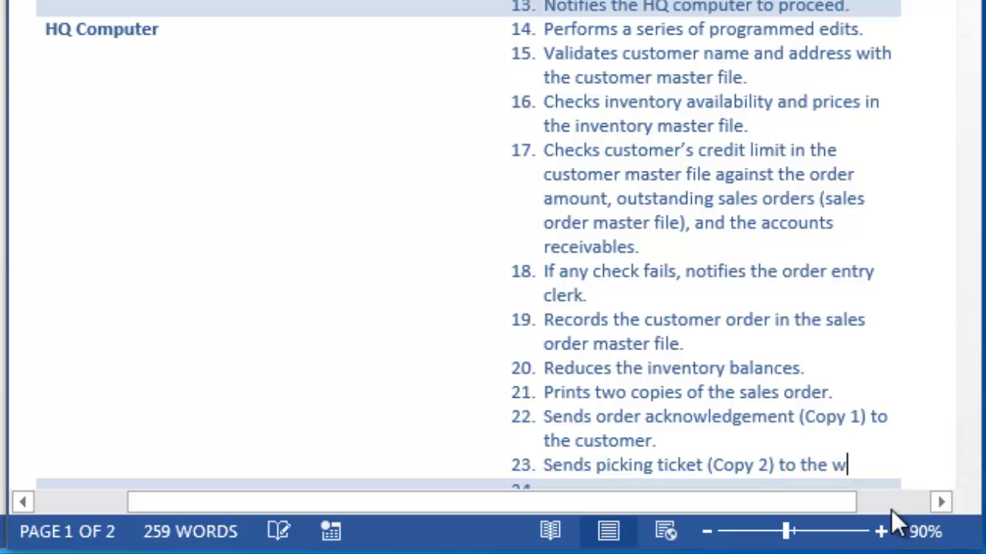
pyautogui.write('rehouse.')
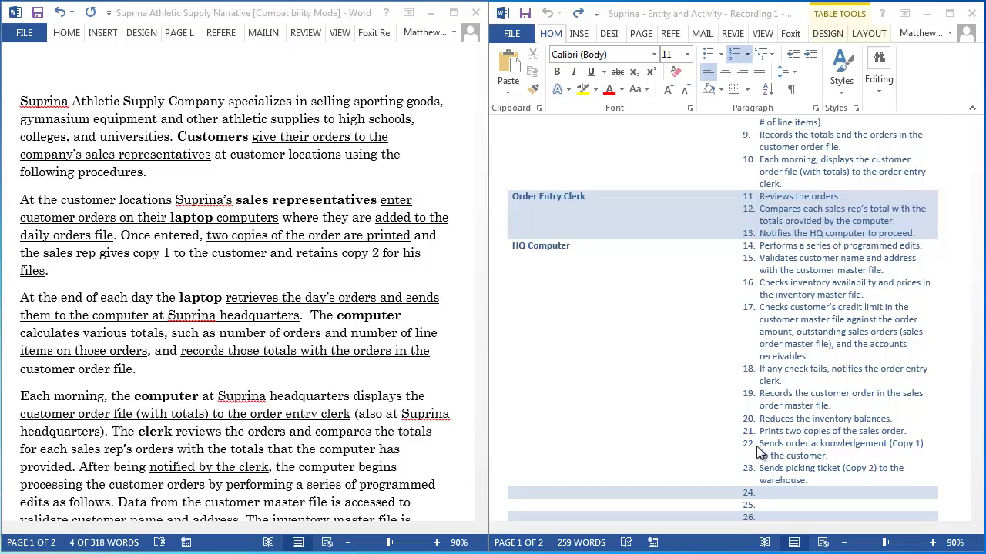
pyautogui.scroll(4, 758, 447)
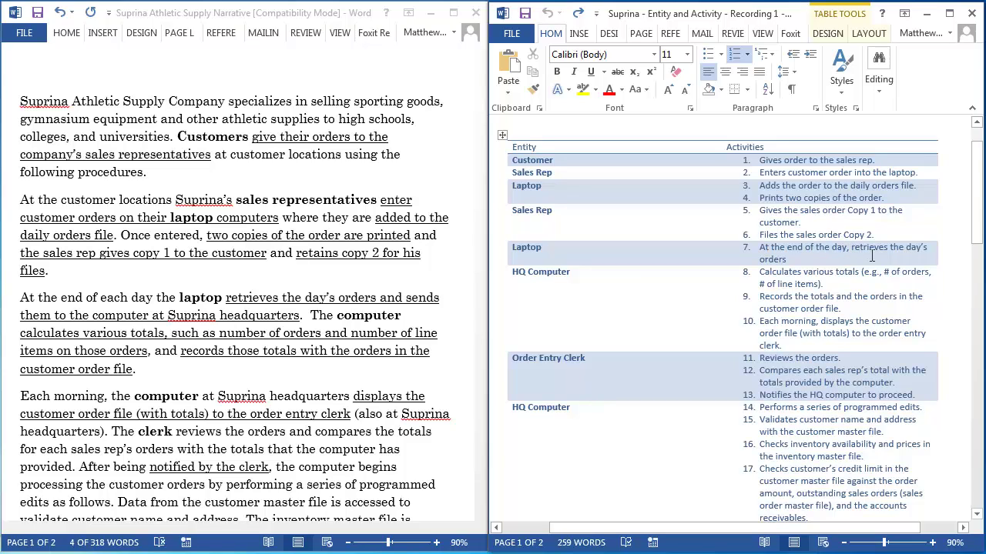
# Add Laptop activity 8 after item 7: "Sends the day's orders to the HQ computer.".
pyautogui.click(795, 262)
pyautogui.click(803, 258)
pyautogui.press('Return')
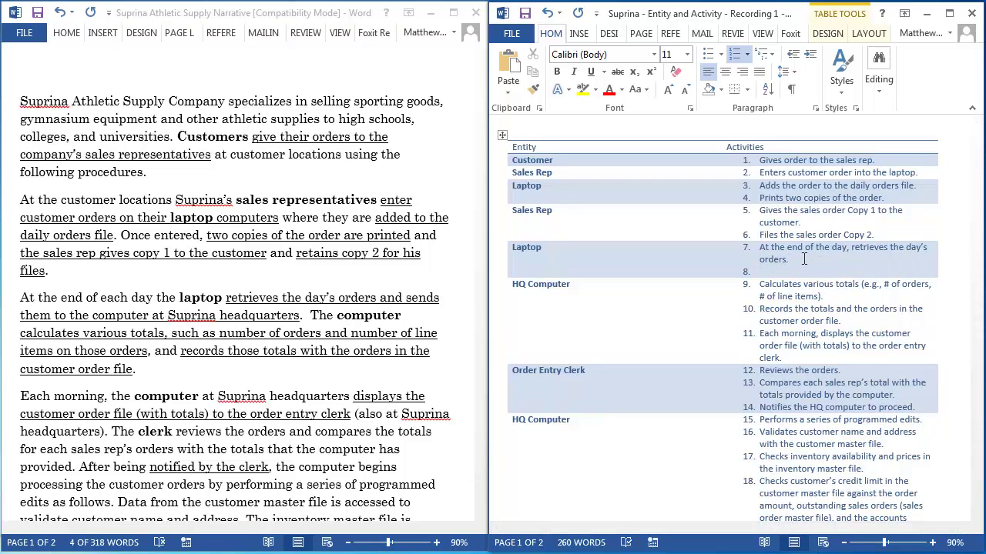
pyautogui.write('Sendss the da')
pyautogui.press('BackSpace')
pyautogui.press('BackSpace')
pyautogui.press('BackSpace')
pyautogui.press('BackSpace')
pyautogui.press('BackSpace')
pyautogui.press('BackSpace')
pyautogui.press('BackSpace')
pyautogui.write("the day's orders to the HQ computer.")
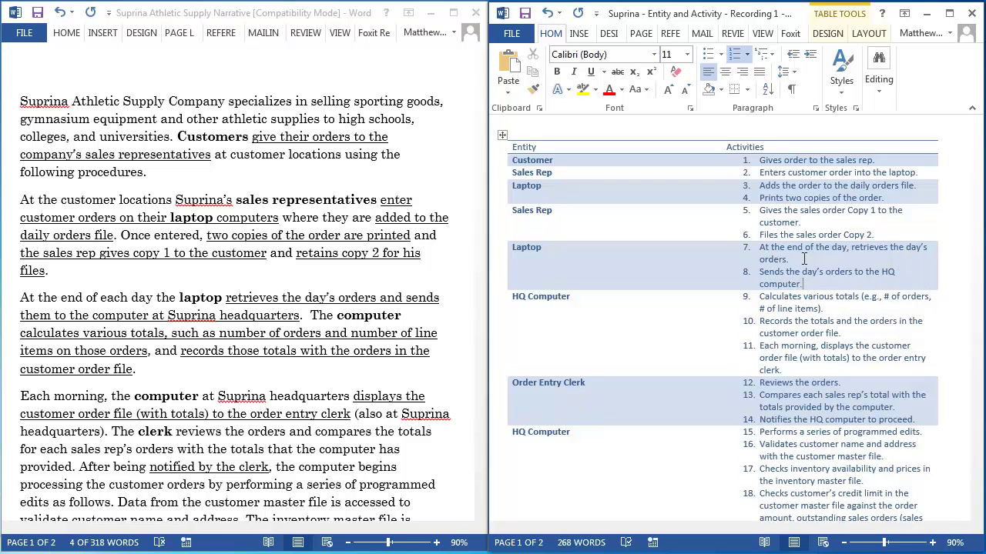
pyautogui.scroll(-7, 816, 308)
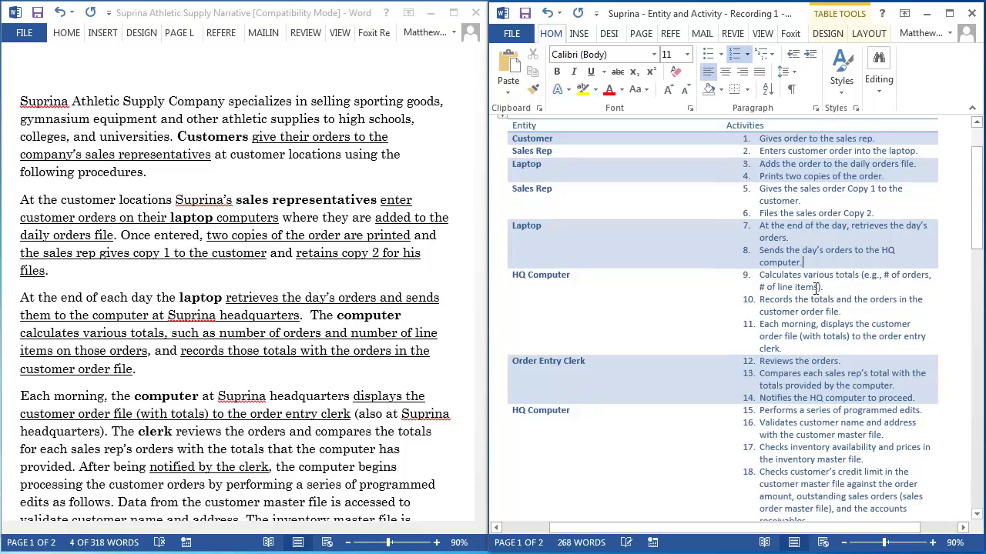
pyautogui.scroll(-5, 828, 351)
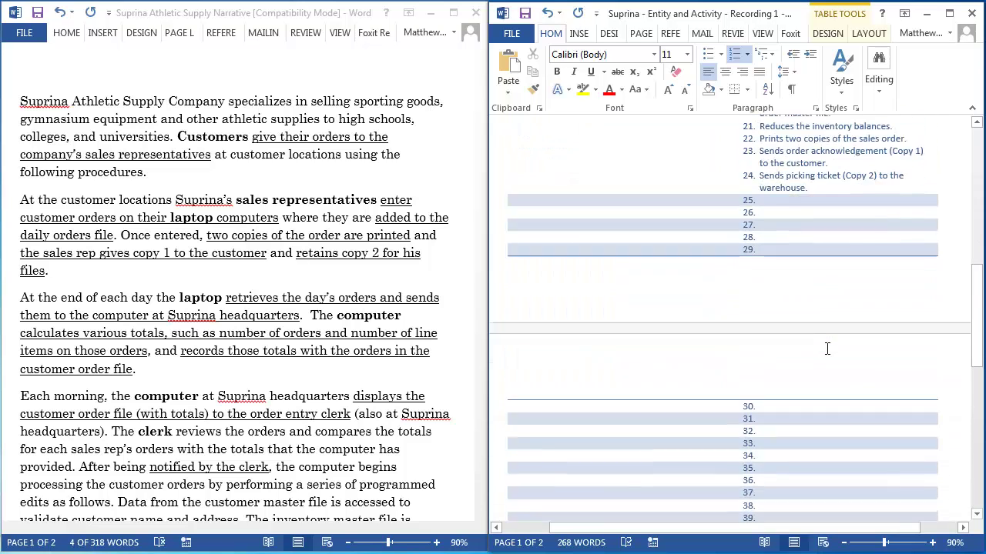
pyautogui.scroll(3, 830, 346)
pyautogui.scroll(3, 831, 342)
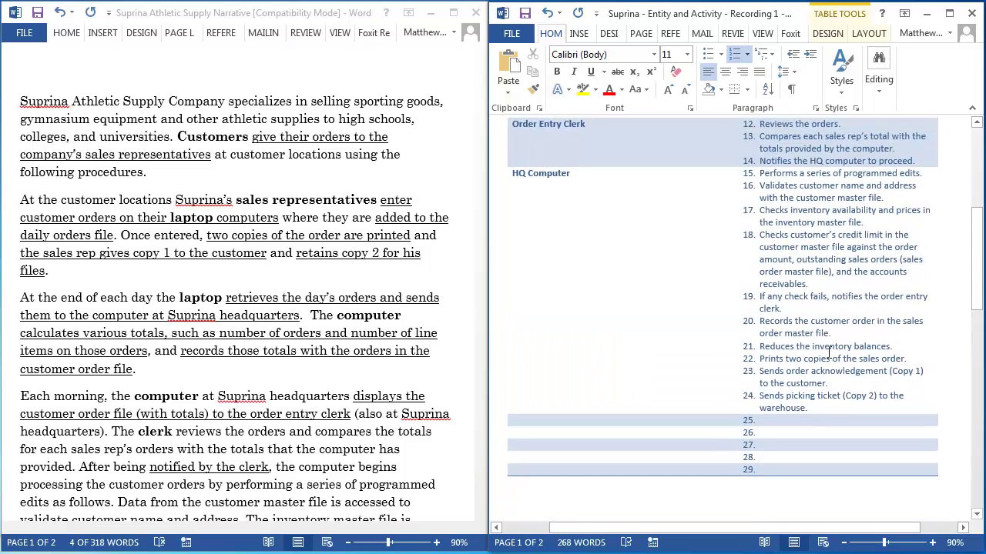